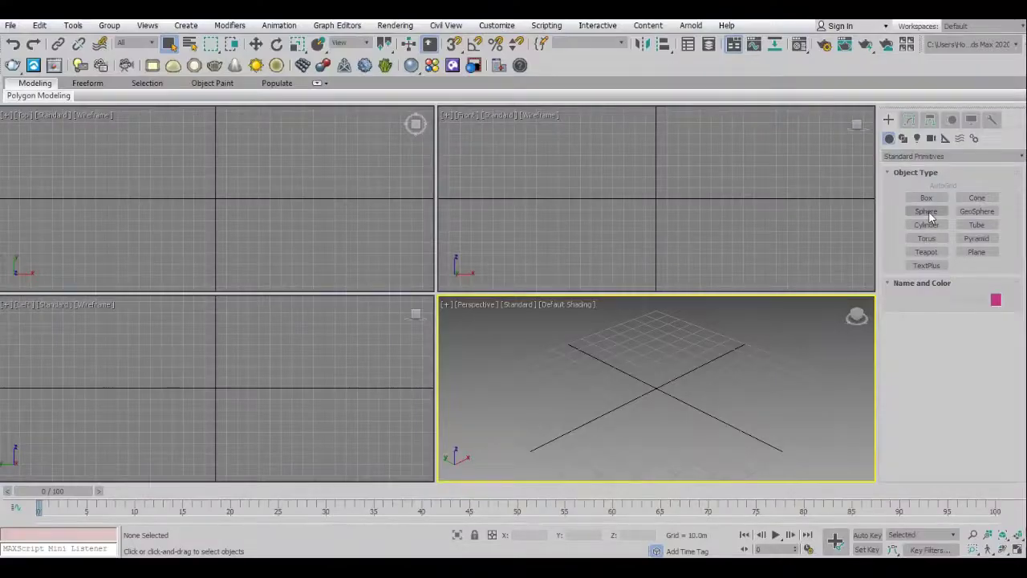
Create a GeoSphere centred at the origin and view it as a wireframe
click(976, 211)
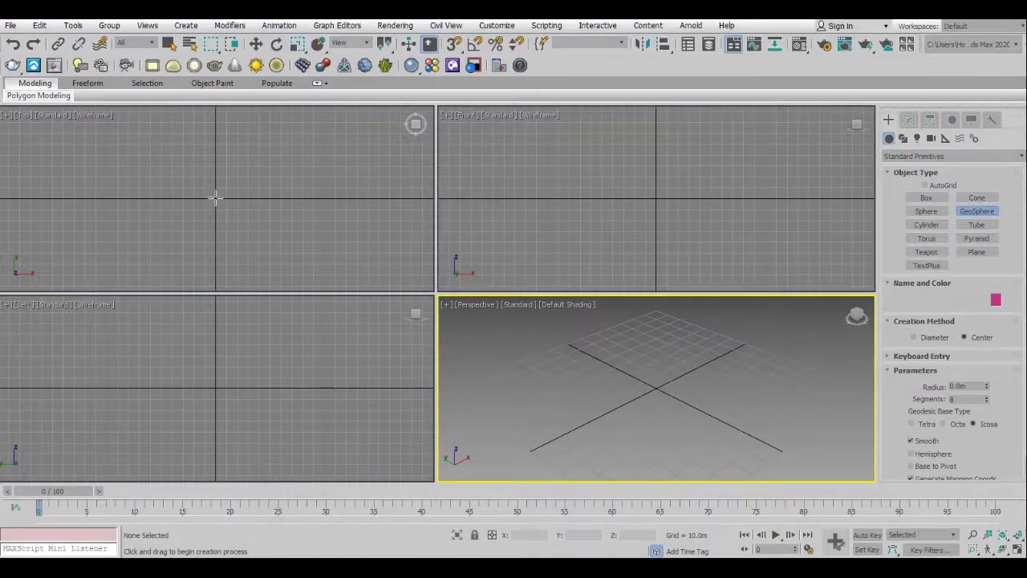
drag(215, 198, 213, 245)
key(alt+w)
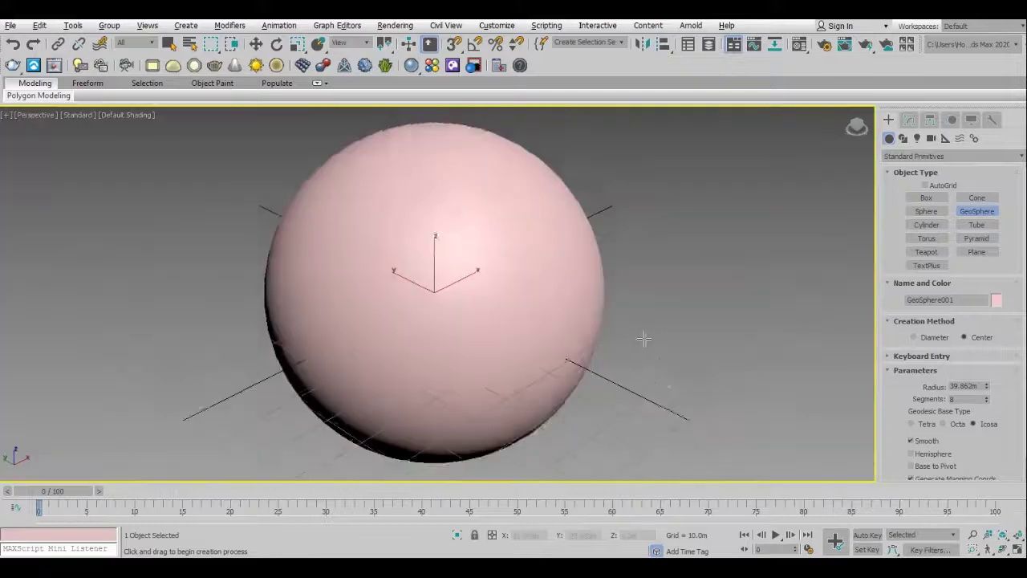
key(F3)
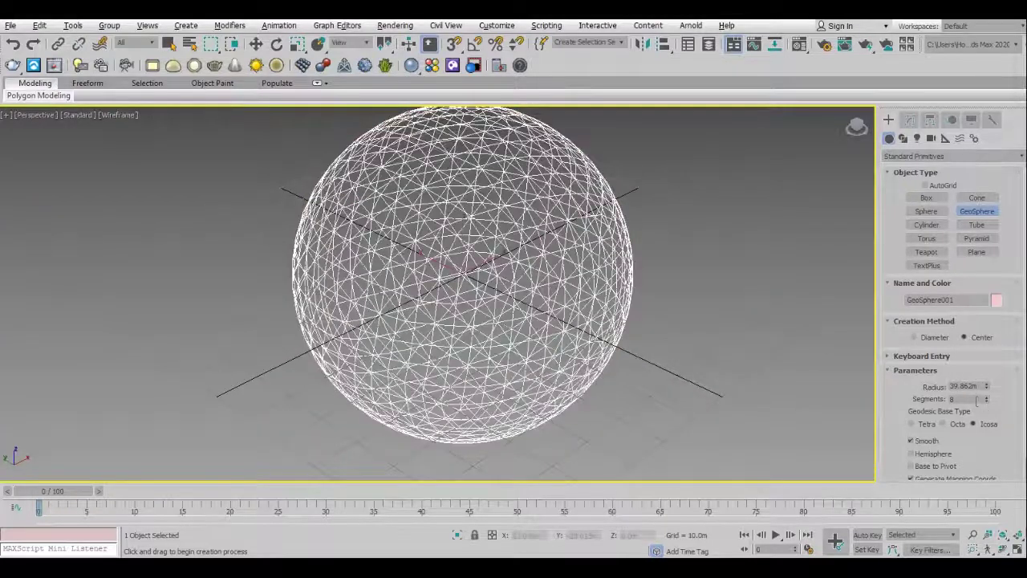
Reduce the GeoSphere to 3 segments and display it with Edged Faces
text(4)
key(Return)
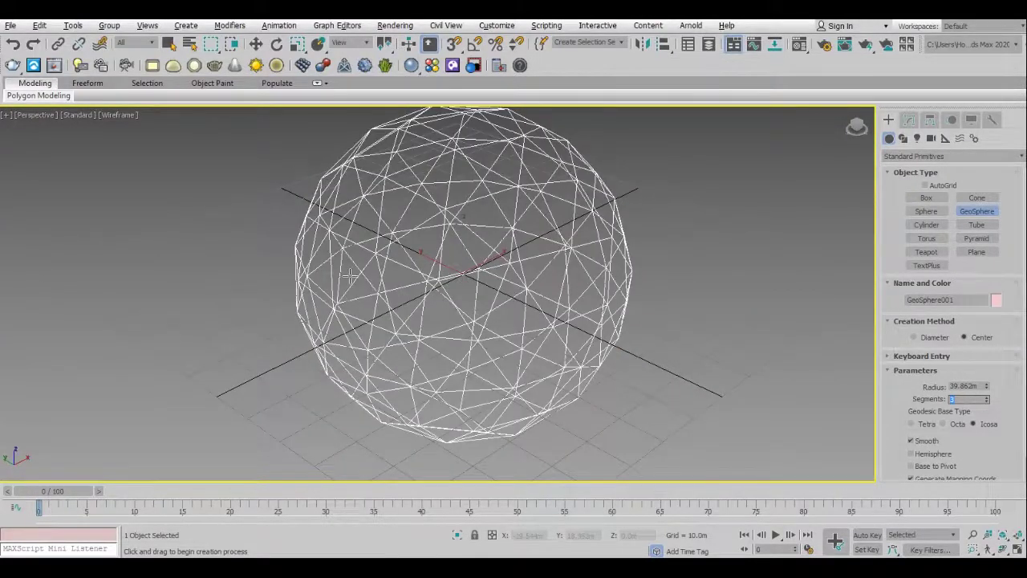
text(3)
key(Return)
key(F4)
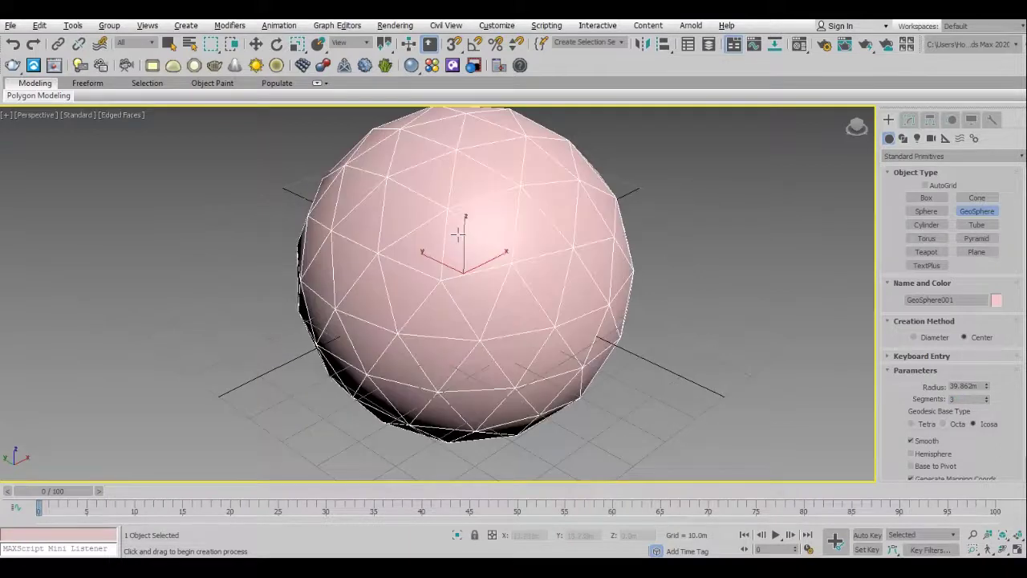
Inspect the faceted sphere, then open its quad menu in the Front view
scroll(479, 196, up, 3)
alt+middle_drag(527, 310, 527, 309)
key(alt+w)
right_click(649, 188)
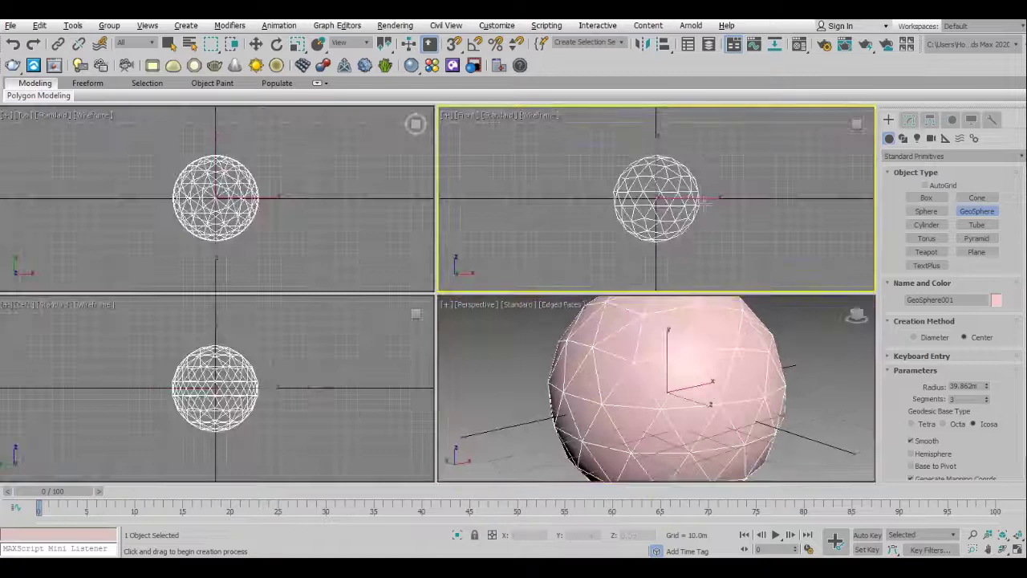
right_click(650, 189)
mouse_move(673, 322)
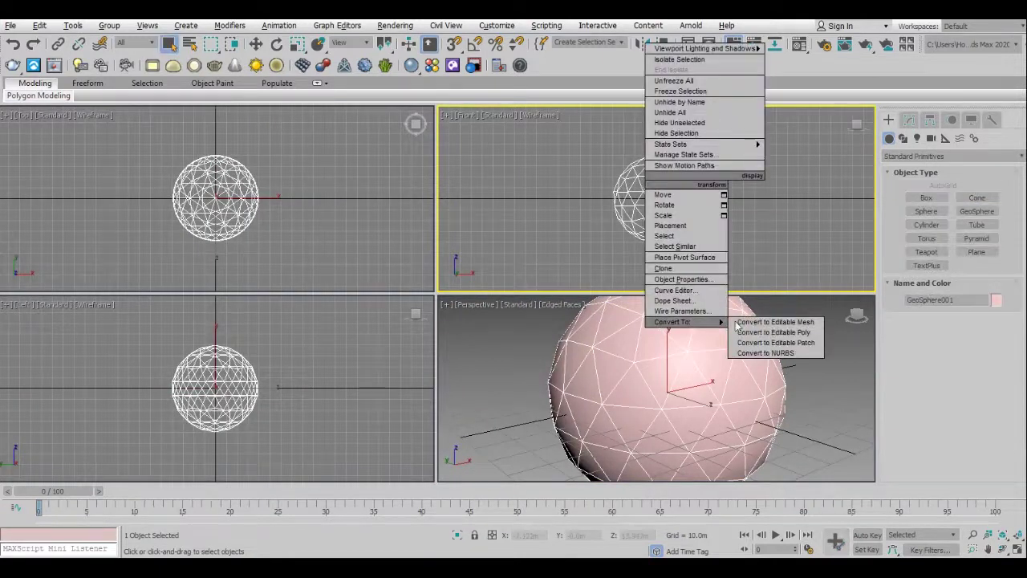
Convert the GeoSphere to Editable Poly and delete its lower-half vertices, leaving a dome
click(785, 336)
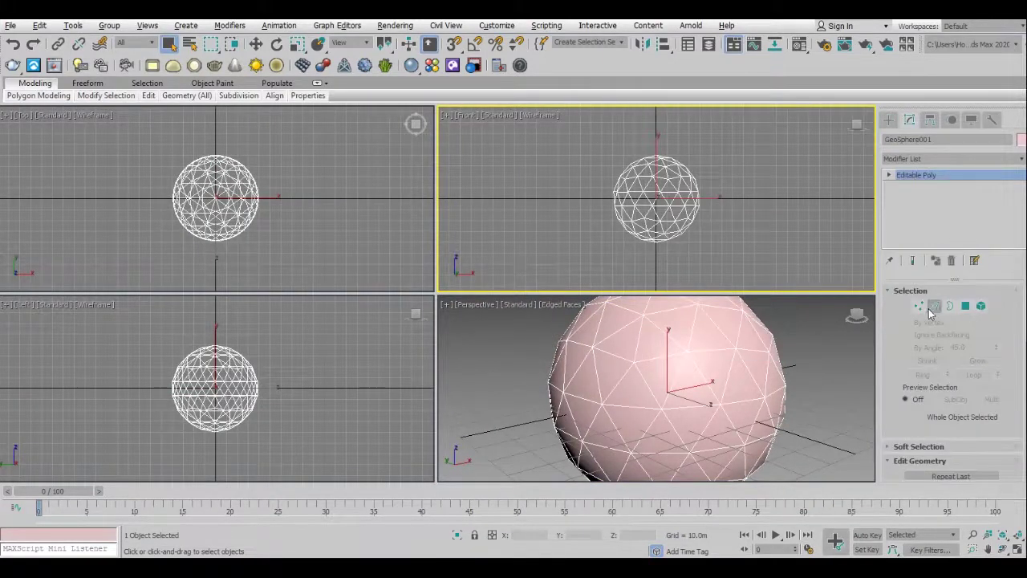
click(918, 305)
drag(715, 208, 548, 243)
scroll(703, 165, up, 3)
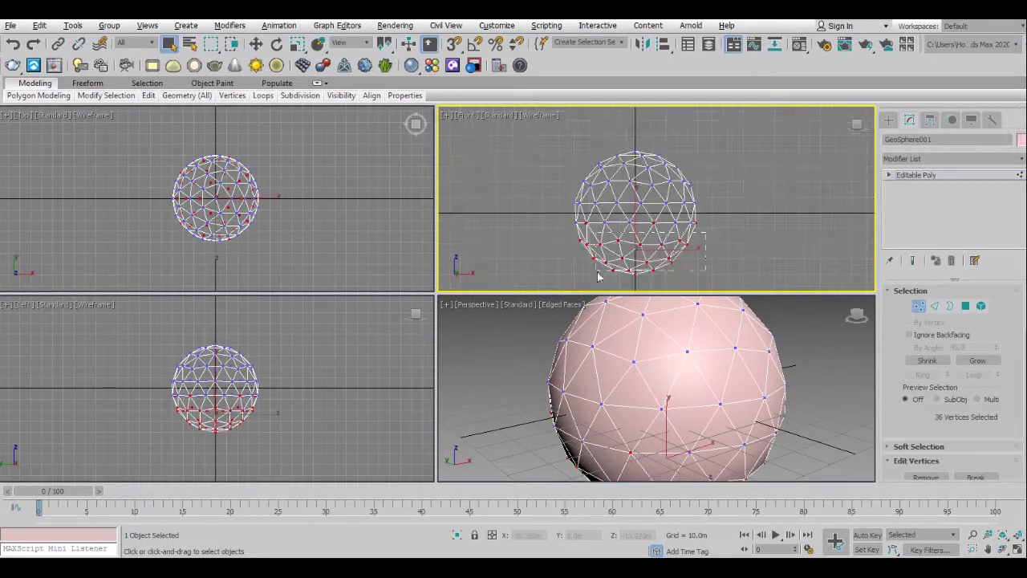
key(Delete)
key(alt+w)
mouse_move(550, 374)
alt+middle_down()
mouse_move(513, 339)
mouse_move(515, 348)
mouse_move(537, 327)
mouse_move(551, 346)
mouse_move(493, 344)
mouse_move(510, 338)
alt+middle_up()
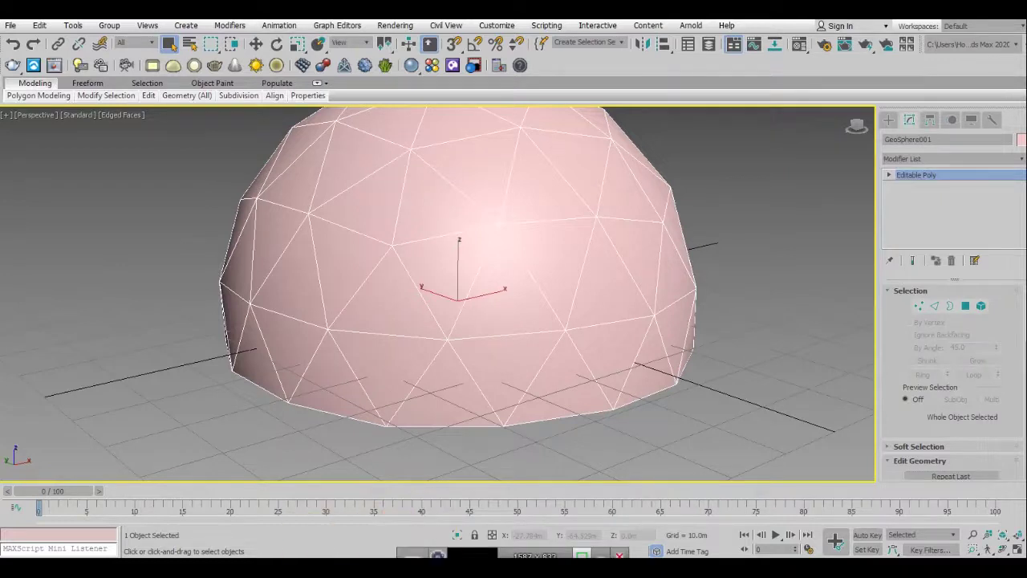
Add a Tessellate modifier to subdivide the dome's faces
mouse_move(542, 554)
click(494, 548)
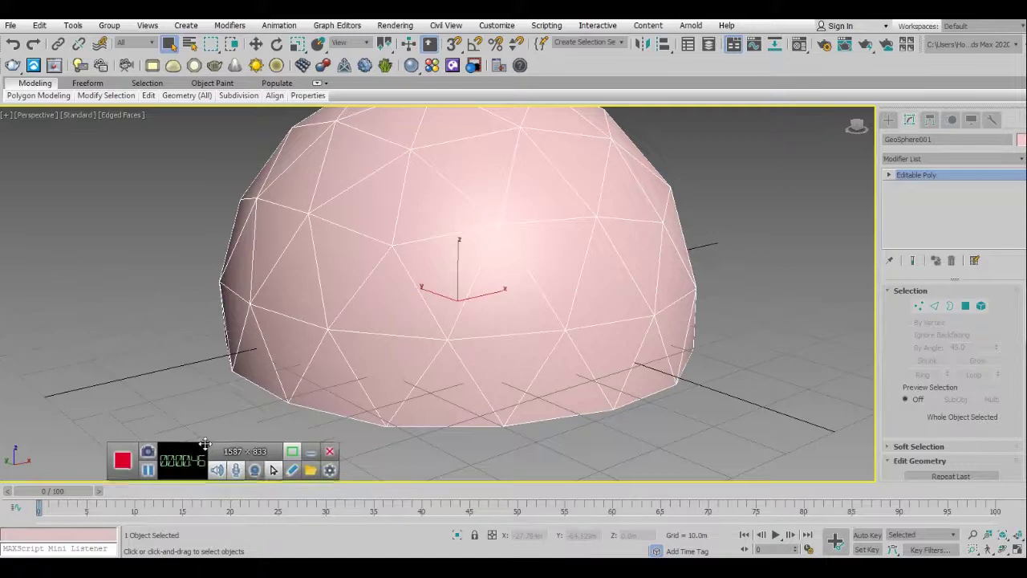
click(924, 158)
key(t)
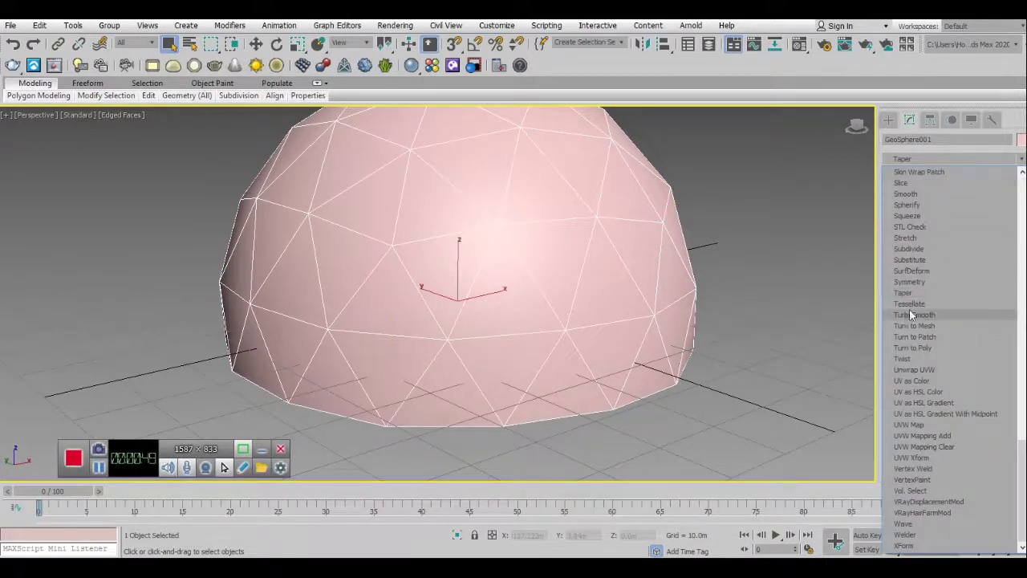
click(912, 305)
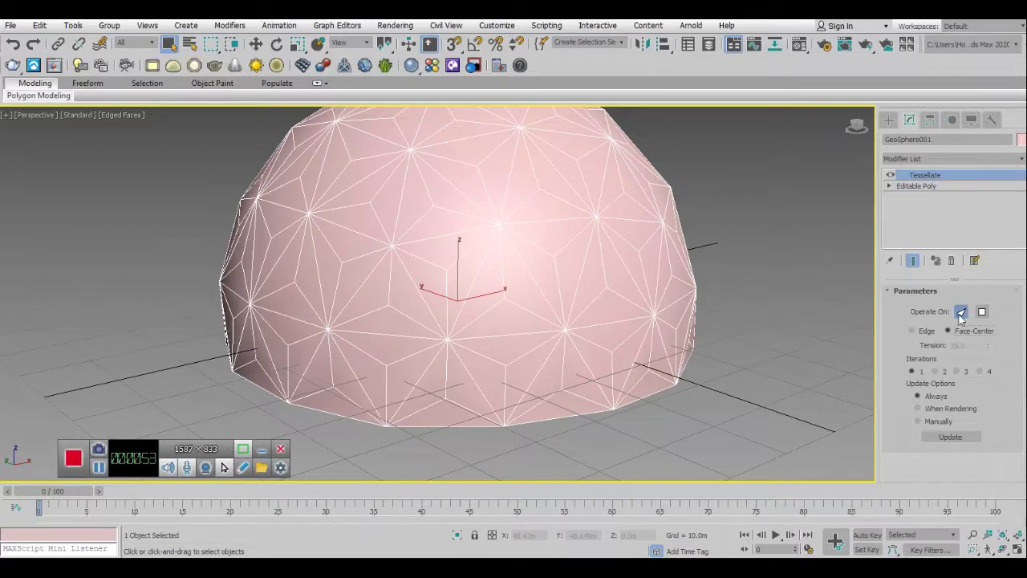
Add an Edit Poly modifier above Tessellate
click(940, 158)
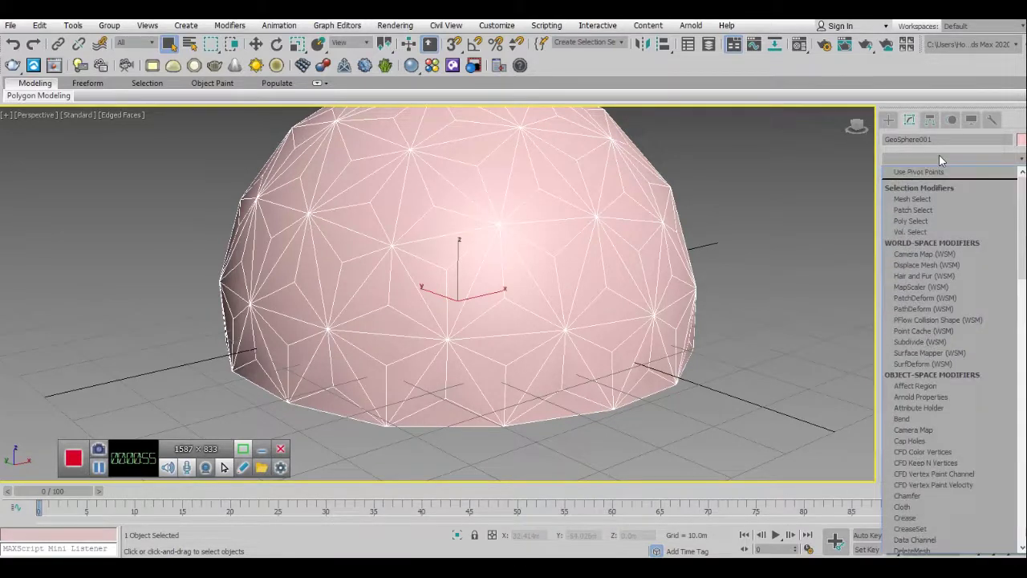
key(e)
click(916, 206)
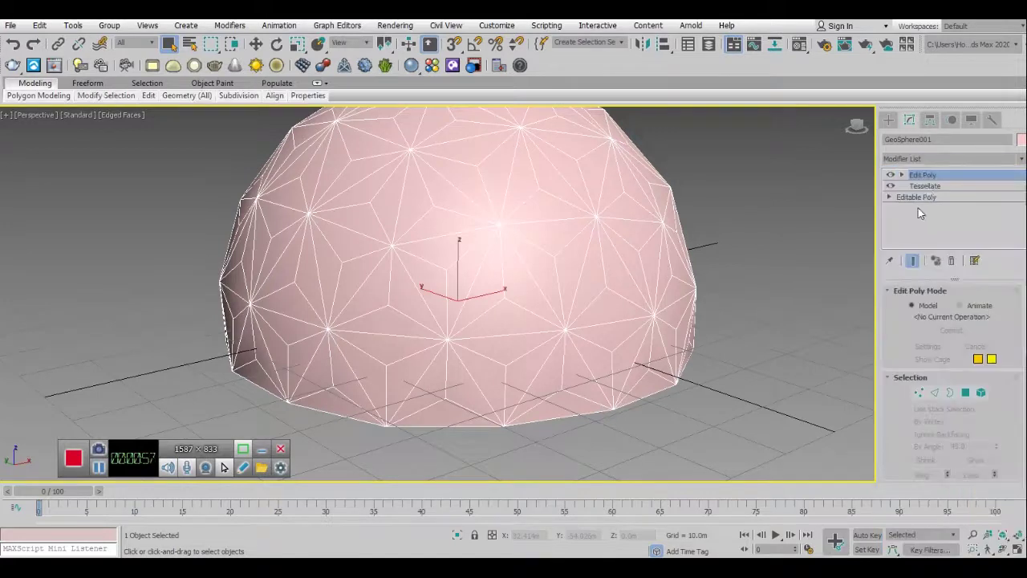
Enter Vertex level in the Edit Poly modifier and frame the tessellated dome
click(902, 175)
click(924, 187)
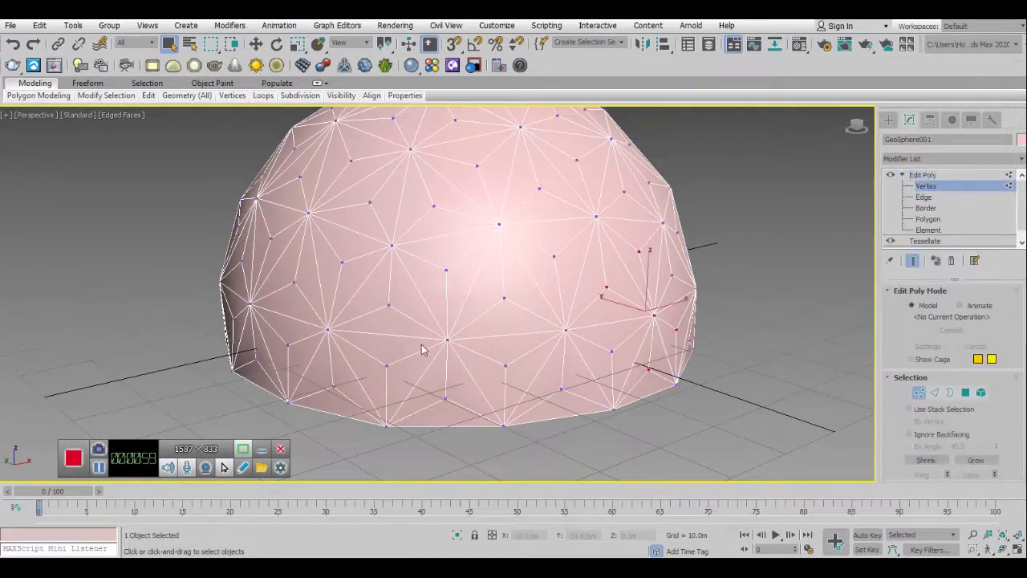
alt+middle_drag(448, 397, 480, 367)
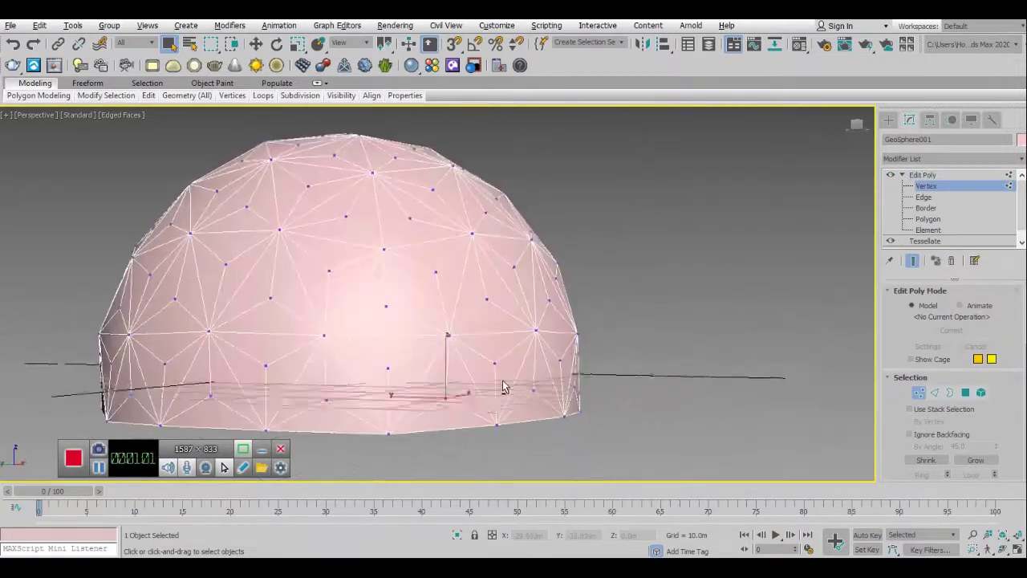
scroll(479, 368, up, 2)
scroll(438, 388, up, 3)
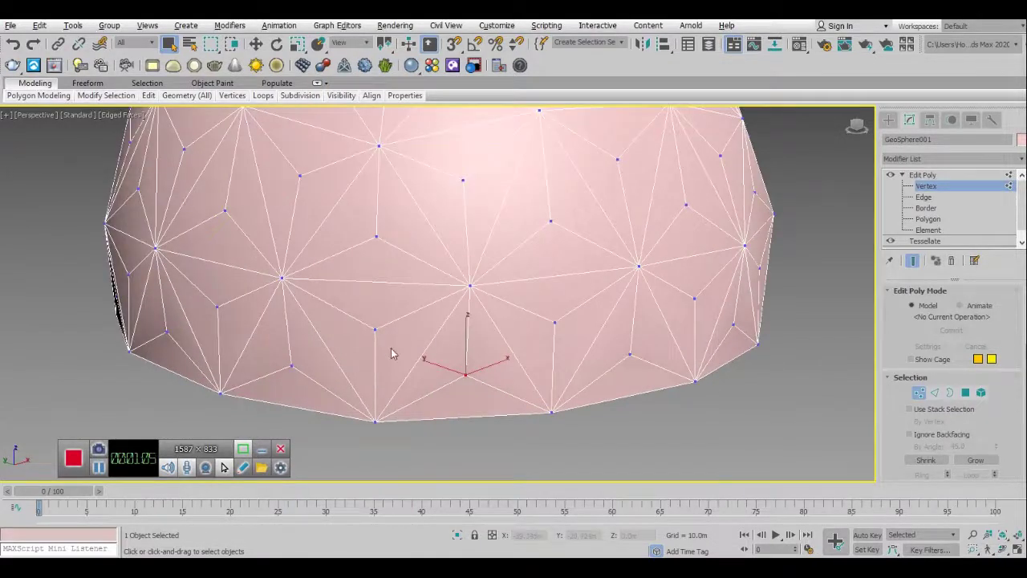
key(alt+w)
Box-select the bottom row of vertices in the Front view
key(alt+w)
scroll(422, 229, up, 1)
scroll(359, 262, up, 3)
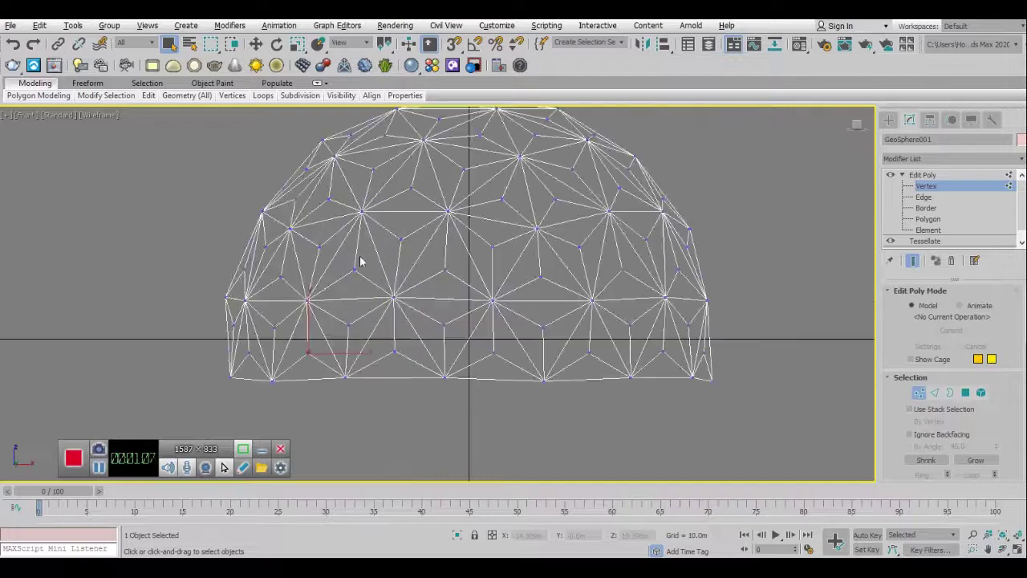
drag(217, 350, 376, 352)
drag(764, 367, 766, 369)
key(alt+w)
key(alt+w)
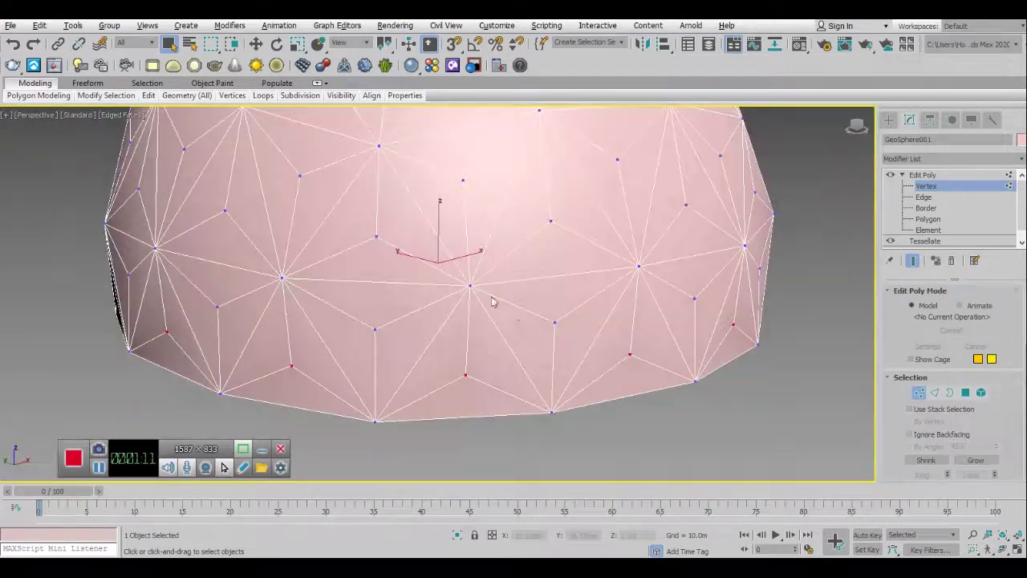
scroll(440, 316, down, 2)
mouse_move(439, 317)
alt+middle_down()
mouse_move(488, 329)
mouse_move(474, 337)
alt+middle_up()
scroll(472, 340, up, 1)
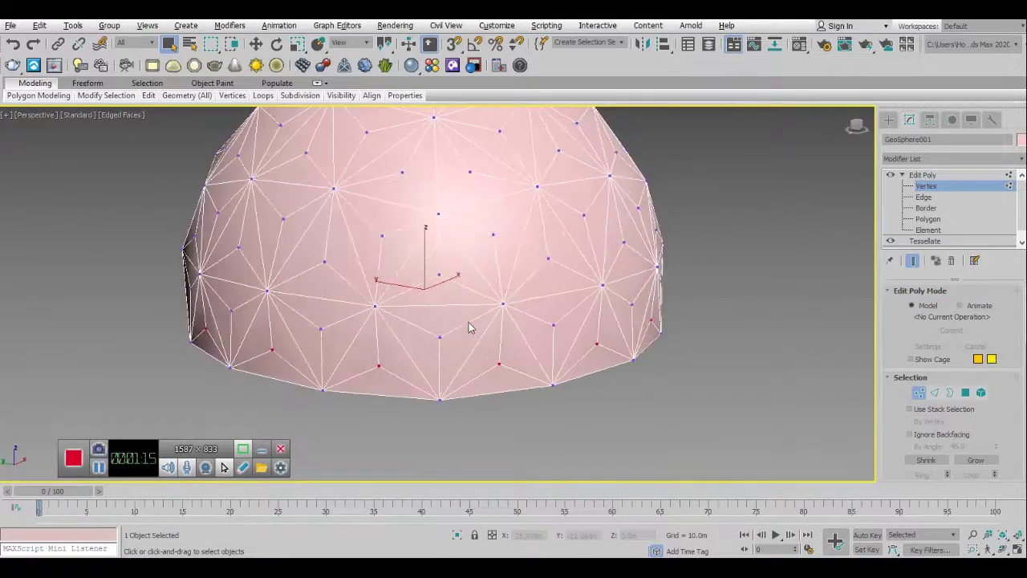
key(alt+w)
Extend the vertex selection across the whole base, then maximize the Perspective view
right_click(586, 257)
key(alt+w)
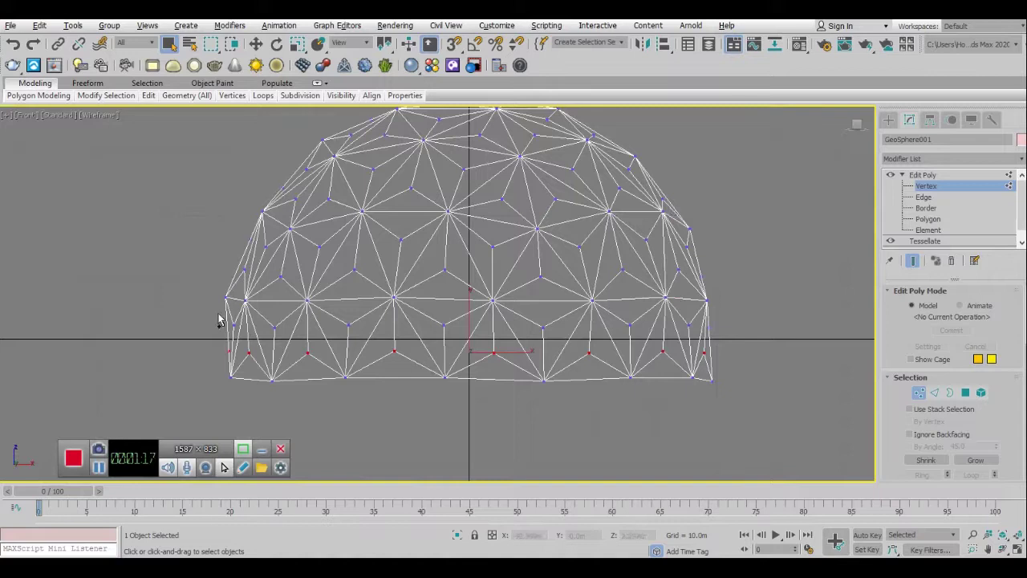
drag(757, 338, 766, 334)
key(alt+w)
right_click(552, 381)
key(alt+w)
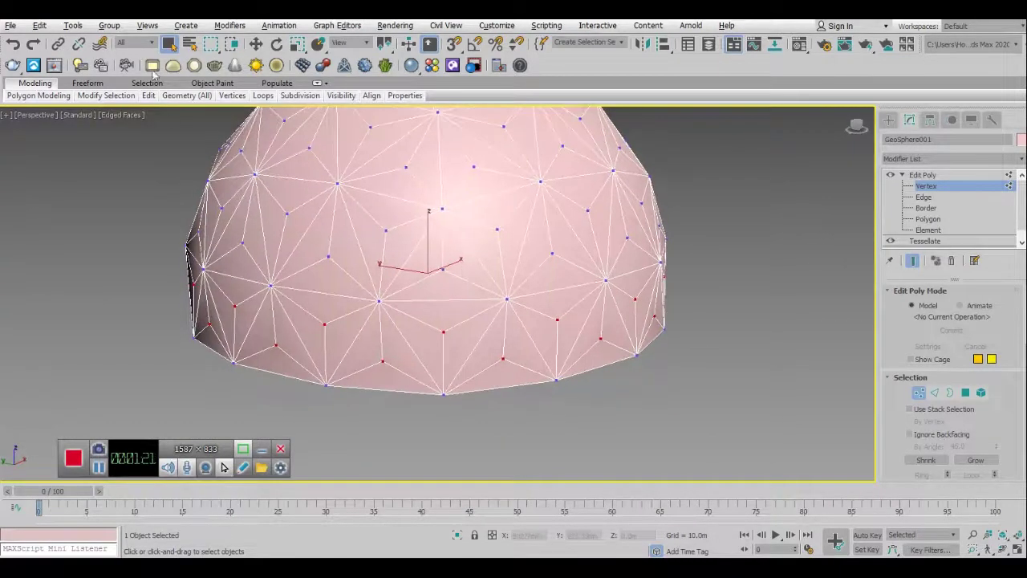
Uniformly scale the selected base vertices outward so the rim flares into a skirt
click(298, 43)
mouse_move(427, 269)
mouse_down()
mouse_move(432, 249)
mouse_move(437, 290)
mouse_move(425, 269)
mouse_up()
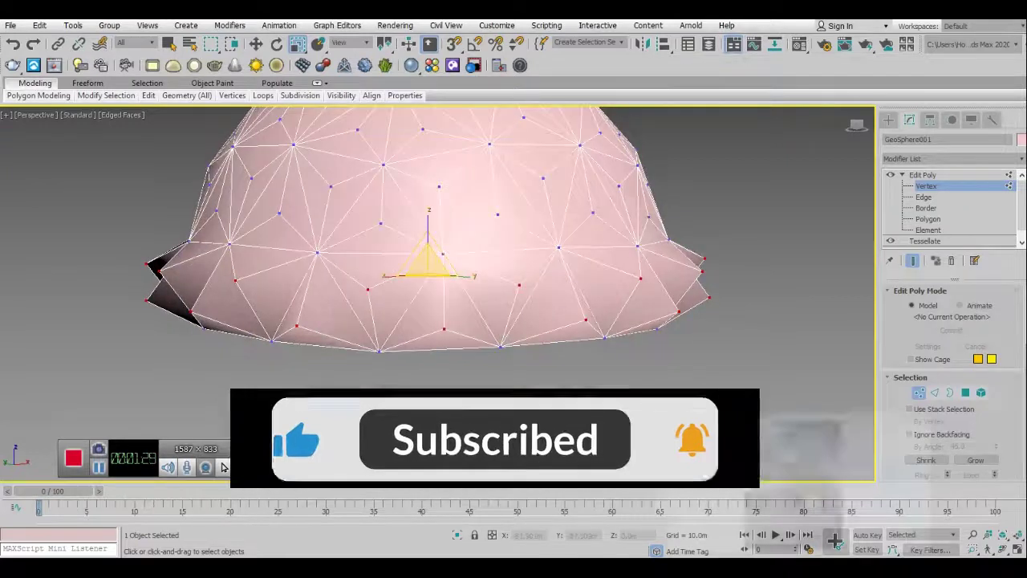
key(alt+Tab)
key(alt+Tab)
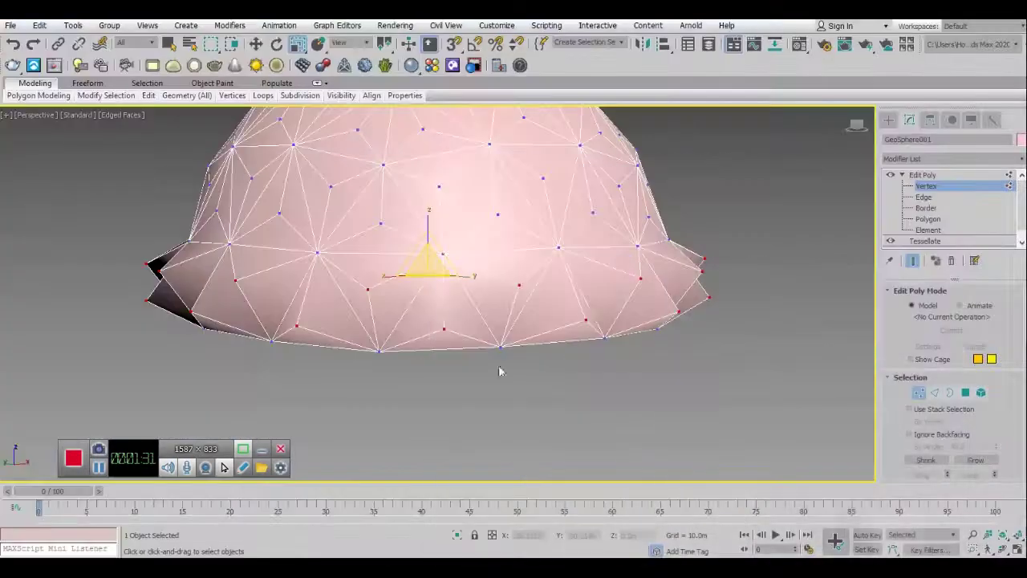
mouse_move(411, 313)
alt+middle_down()
mouse_move(335, 327)
mouse_move(377, 321)
alt+middle_up()
key(alt+w)
right_click(660, 201)
key(alt+w)
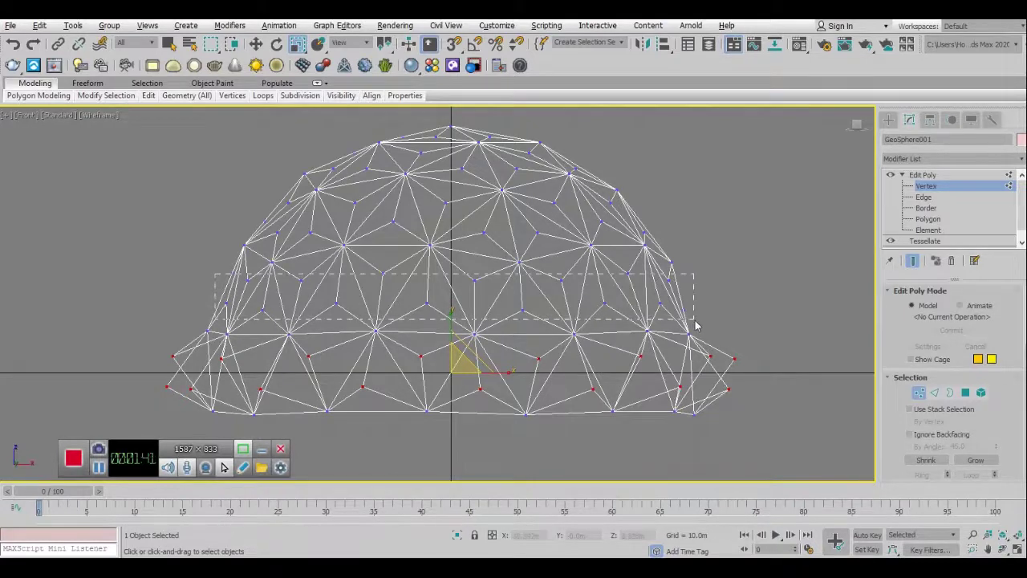
Select the dome's middle vertex row and check it in Perspective
drag(533, 321, 687, 321)
key(alt+w)
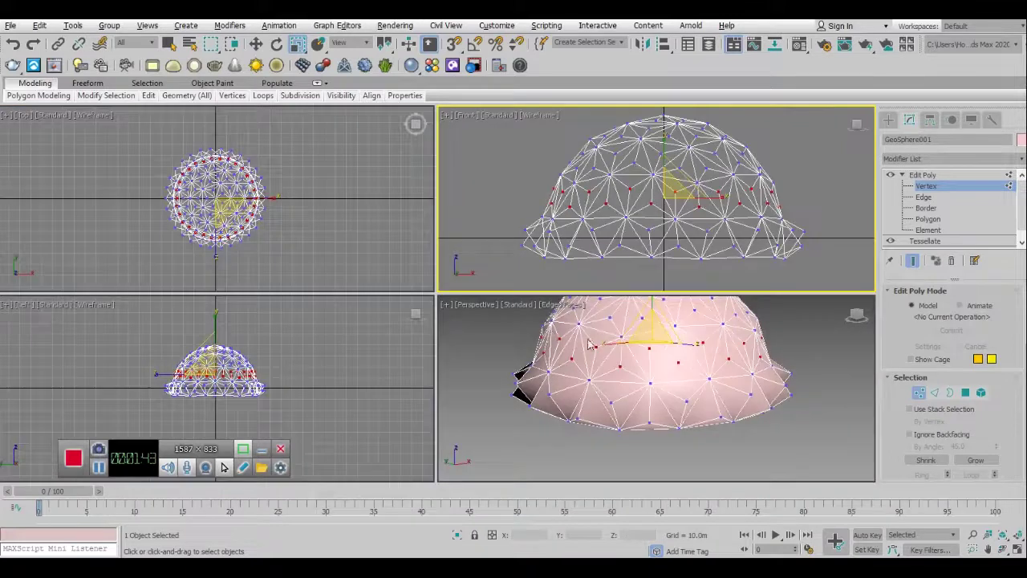
right_click(471, 351)
key(alt+w)
alt+middle_drag(461, 341, 481, 345)
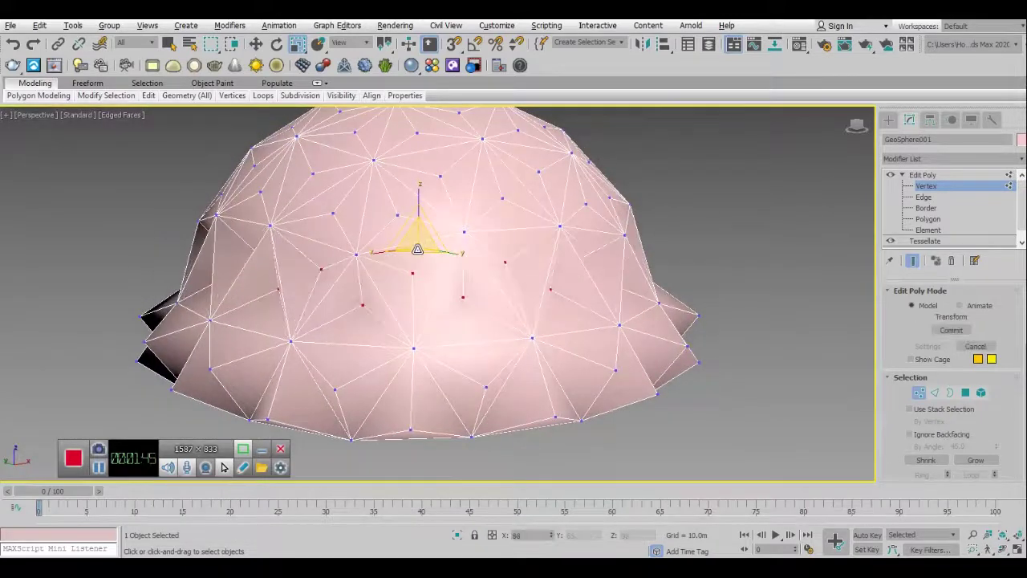
Compare the flared dome in Front and Perspective views against the reference photo
key(alt+w)
right_click(669, 155)
key(alt+w)
key(alt+w)
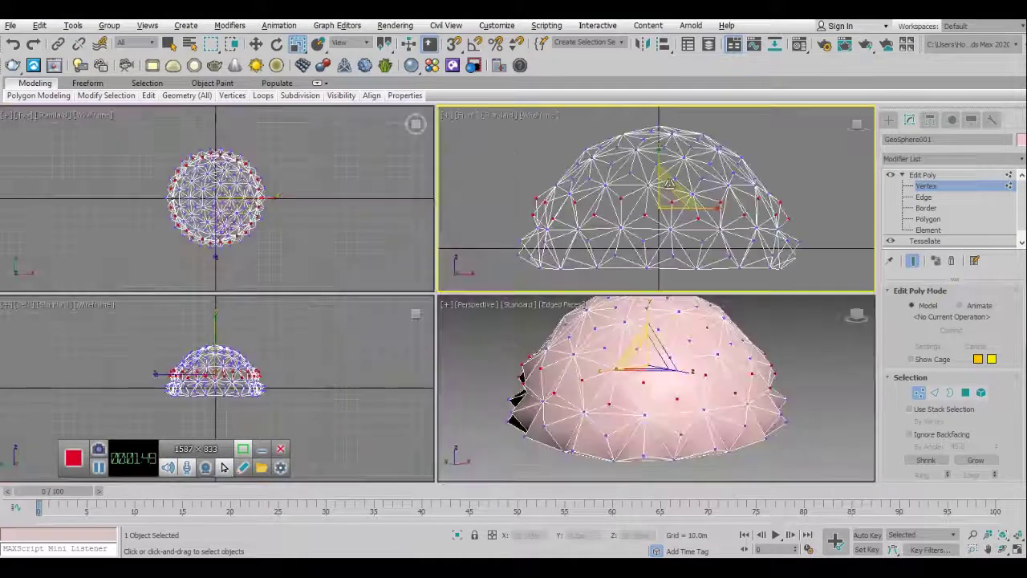
key(alt+w)
scroll(321, 233, down, 1)
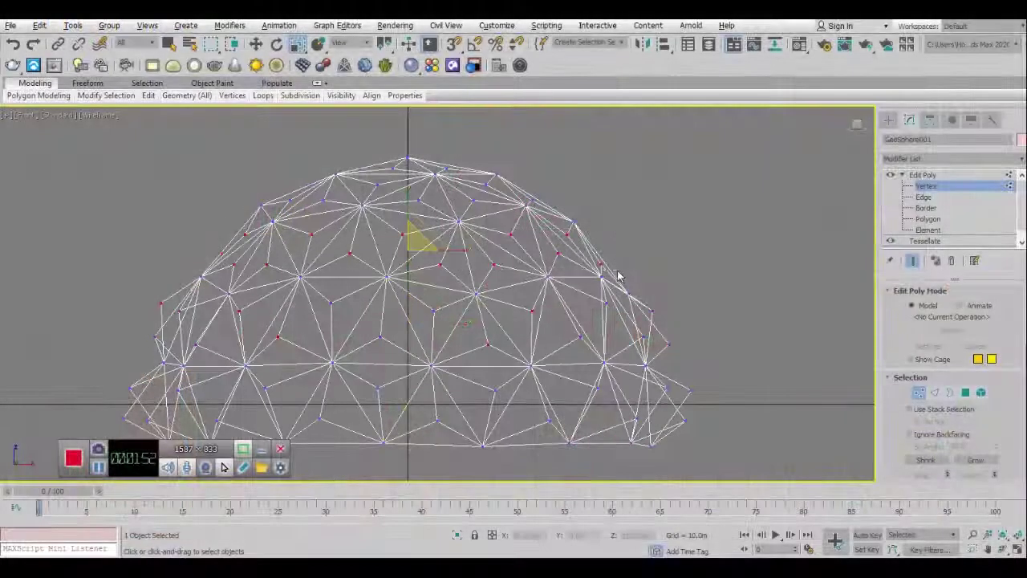
key(alt+w)
key(alt+w)
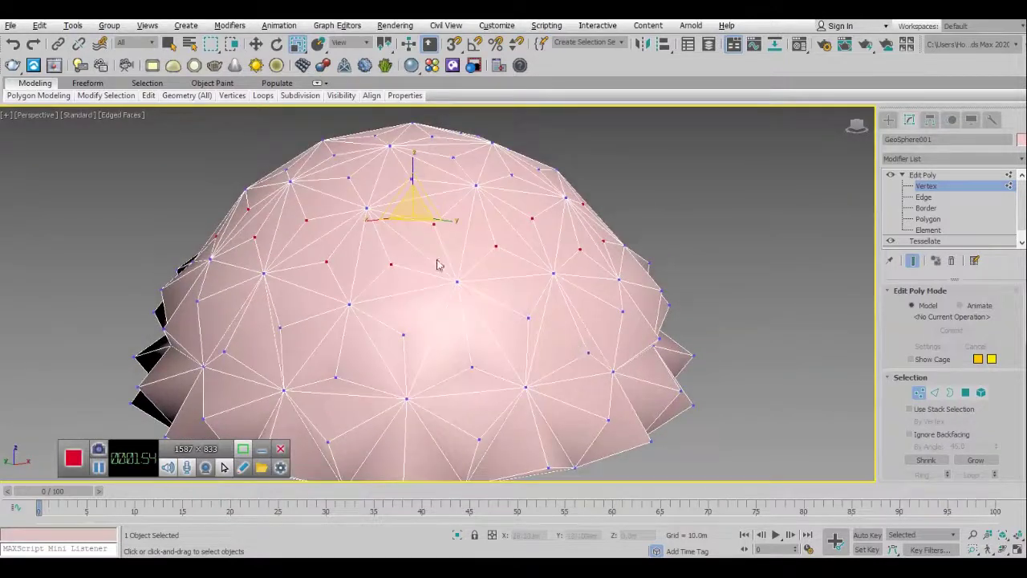
mouse_move(458, 316)
alt+middle_down()
mouse_move(452, 281)
mouse_move(456, 300)
mouse_move(852, 409)
alt+middle_up()
Switch Edit Poly to Polygon level and select a single polygon on the dome
click(965, 392)
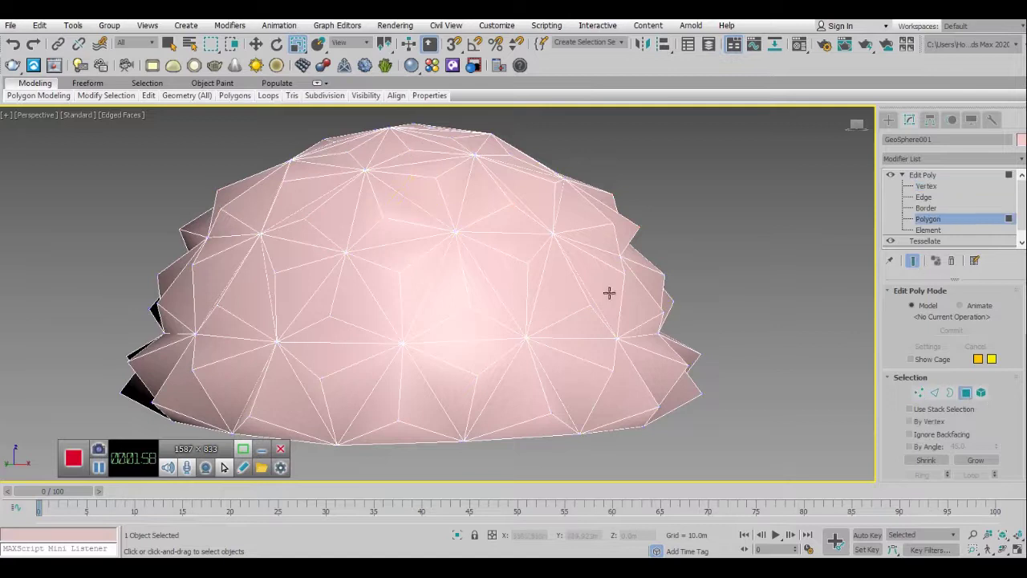
click(487, 380)
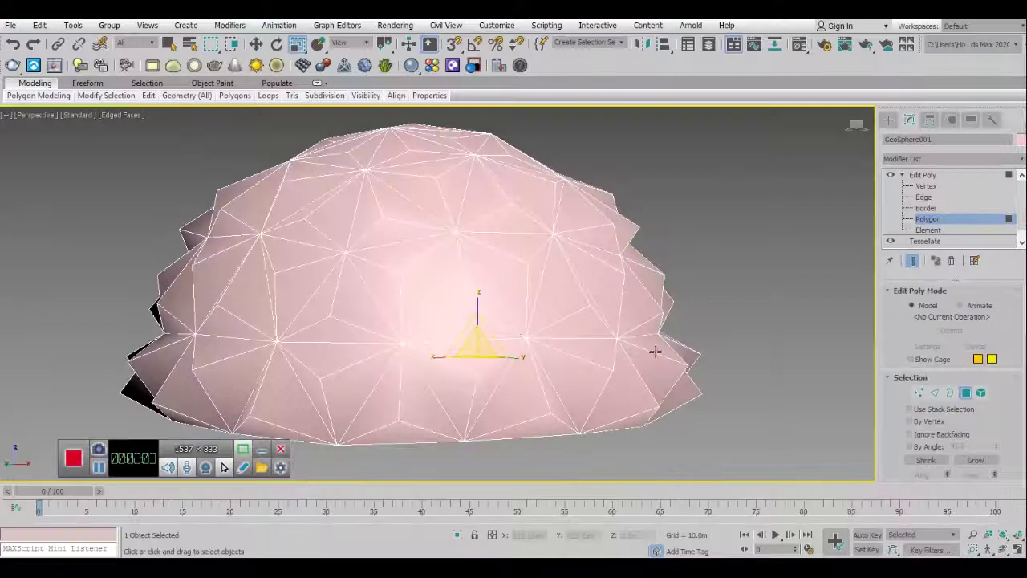
key(alt+w)
Select the bottom ring of polygons in the Front view
right_click(780, 251)
key(alt+w)
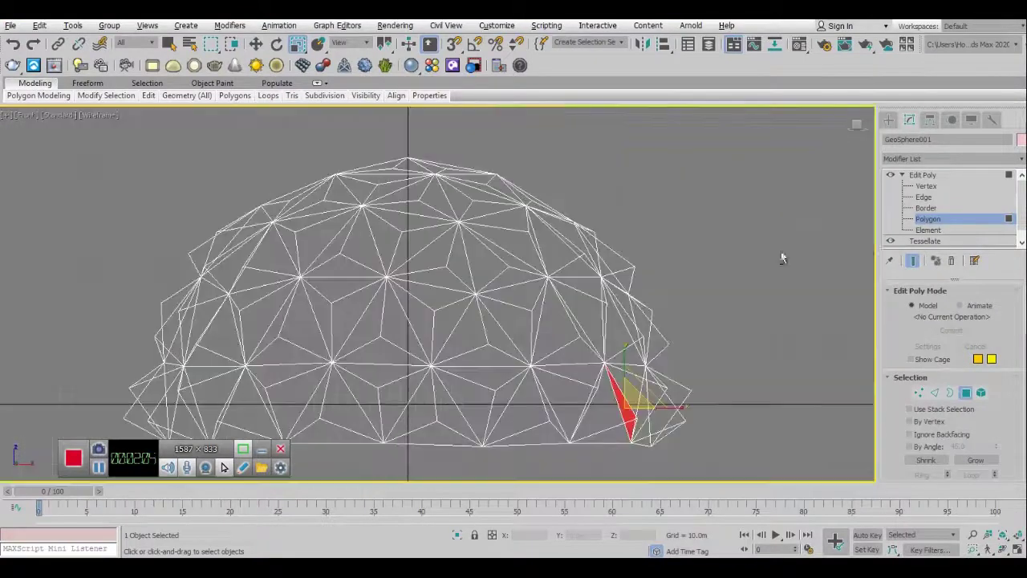
shift+click(642, 411)
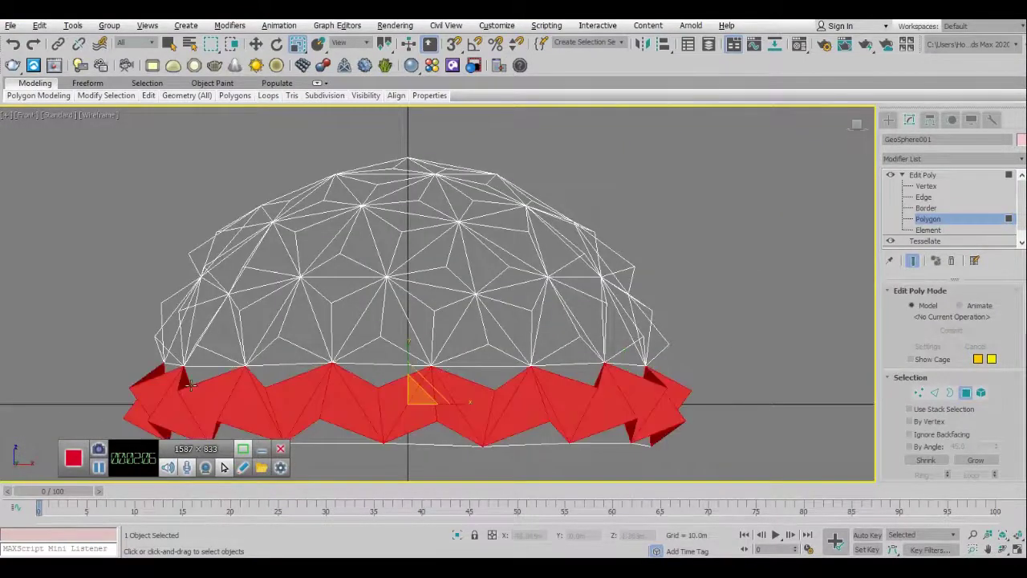
key(alt+w)
right_click(620, 401)
key(alt+w)
scroll(429, 337, up, 1)
scroll(429, 337, up, 2)
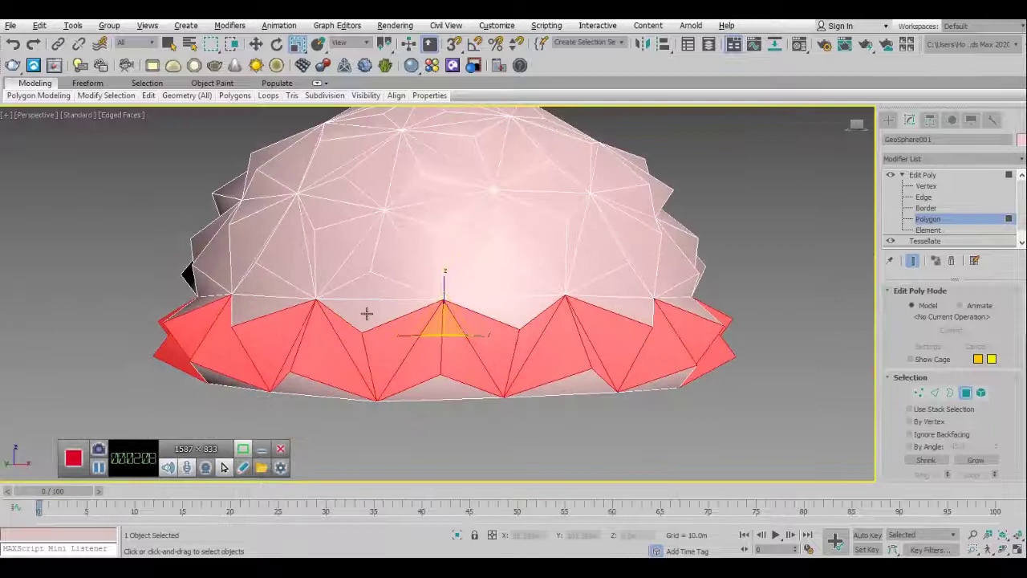
scroll(367, 309, up, 2)
scroll(1000, 425, down, 3)
scroll(991, 426, down, 3)
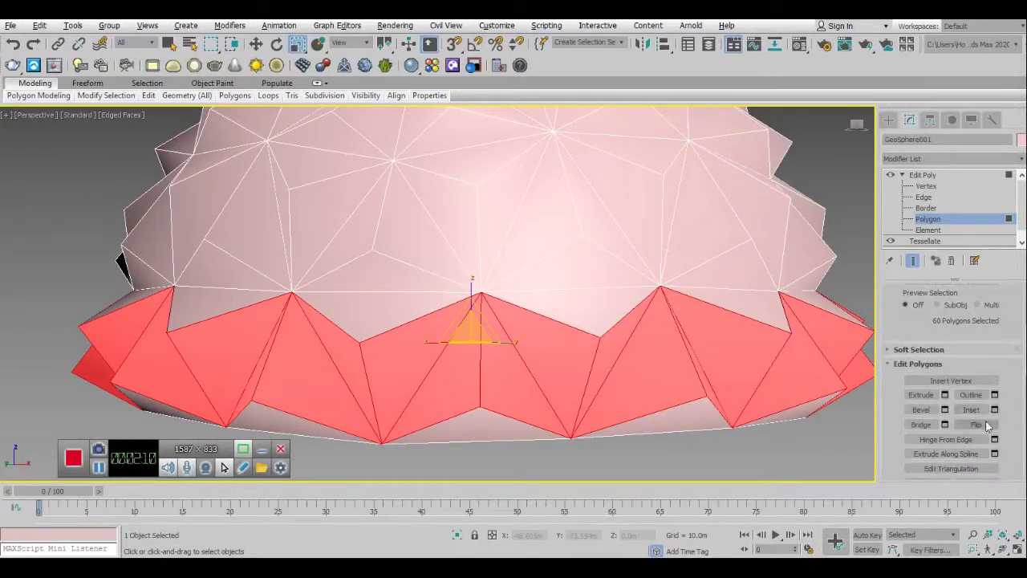
Inset the selected faces By Polygon with an amount of 0.611m
click(994, 410)
click(451, 300)
click(487, 326)
drag(447, 321, 444, 317)
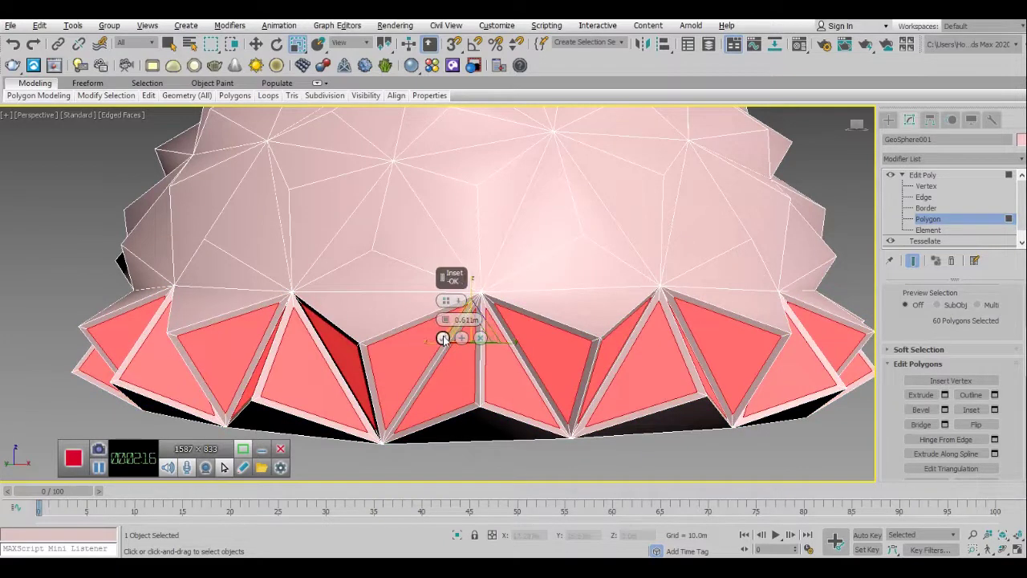
click(443, 338)
middle_drag(533, 334, 545, 309)
scroll(545, 308, up, 4)
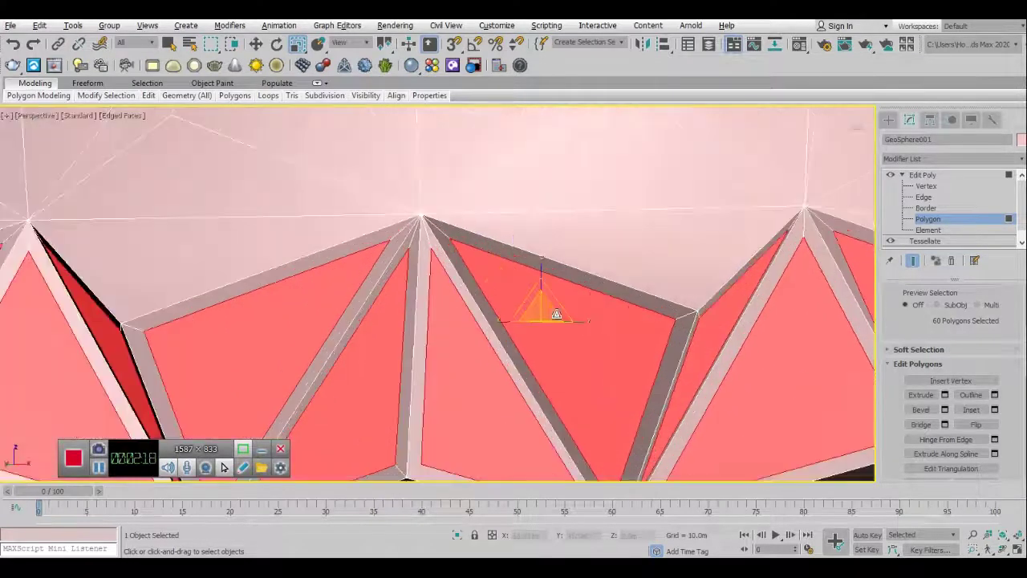
Extrude the inset bottom-ring faces inward into recessed panels, then collapse the stack
click(920, 395)
drag(550, 320, 552, 315)
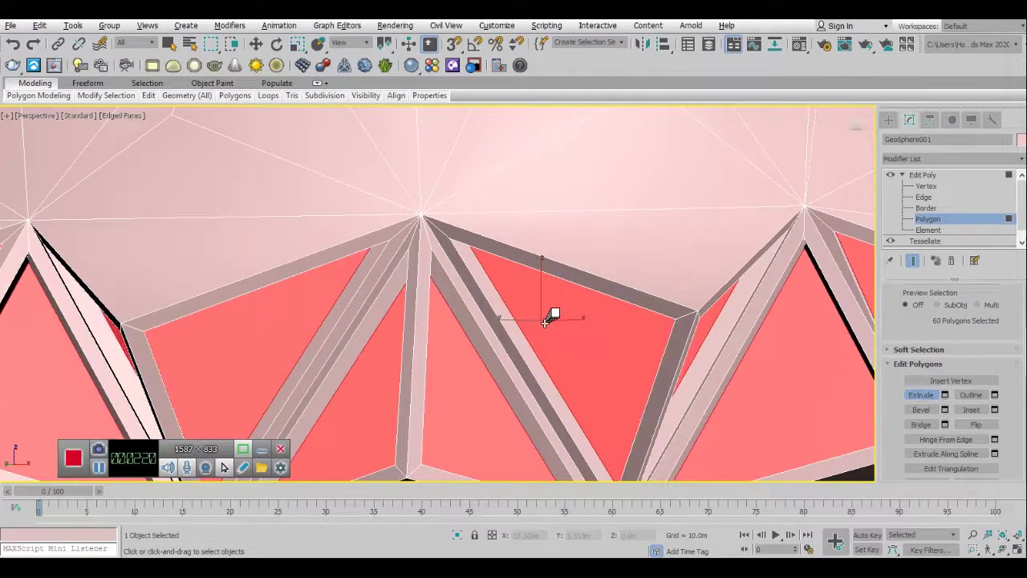
mouse_move(541, 314)
alt+middle_down()
mouse_move(502, 329)
mouse_move(514, 330)
alt+middle_up()
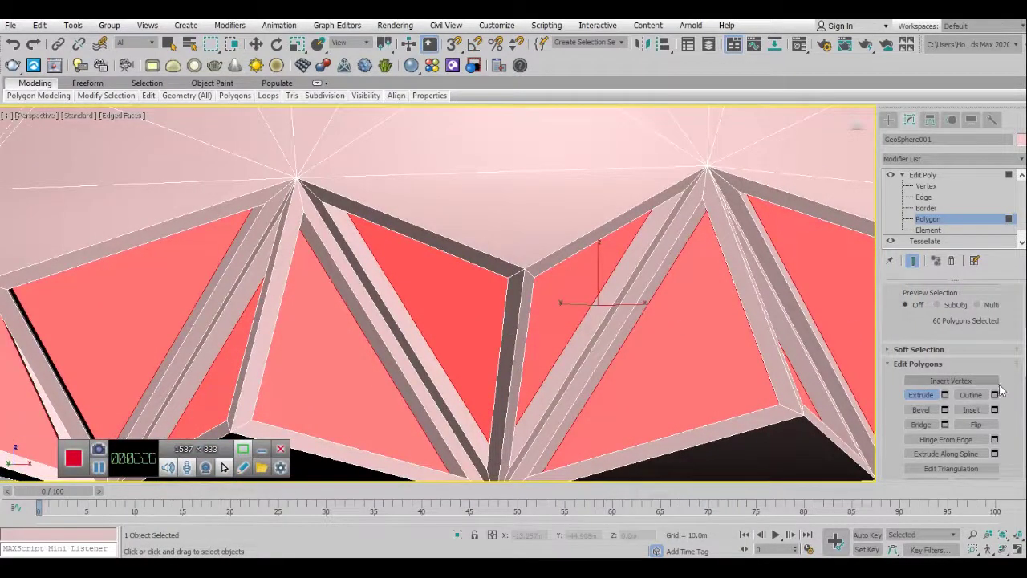
scroll(989, 403, down, 3)
scroll(989, 404, down, 3)
click(968, 437)
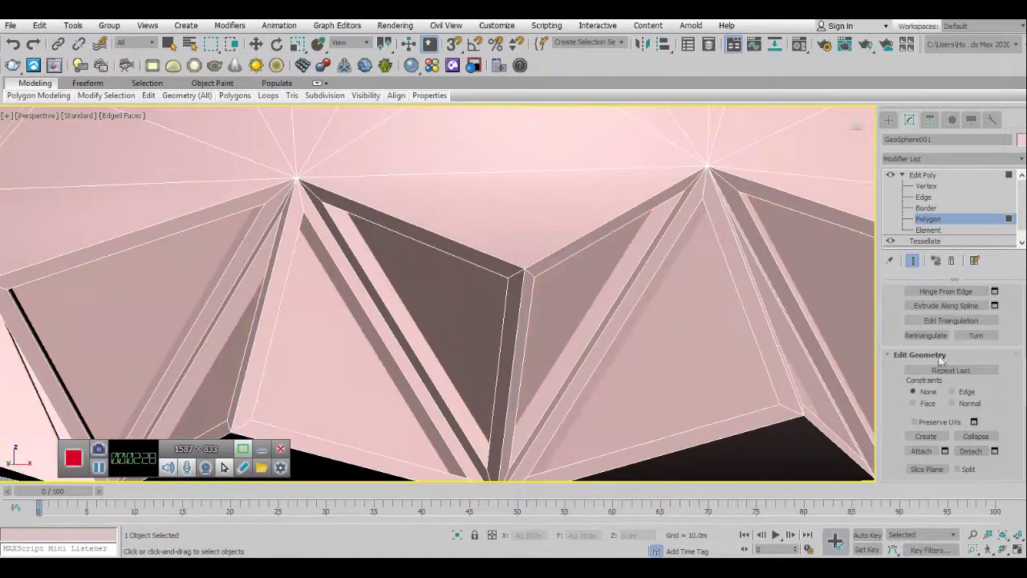
Confirm collapsing the dome to Editable Poly and apply a MeshSmooth modifier
key(r)
click(688, 223)
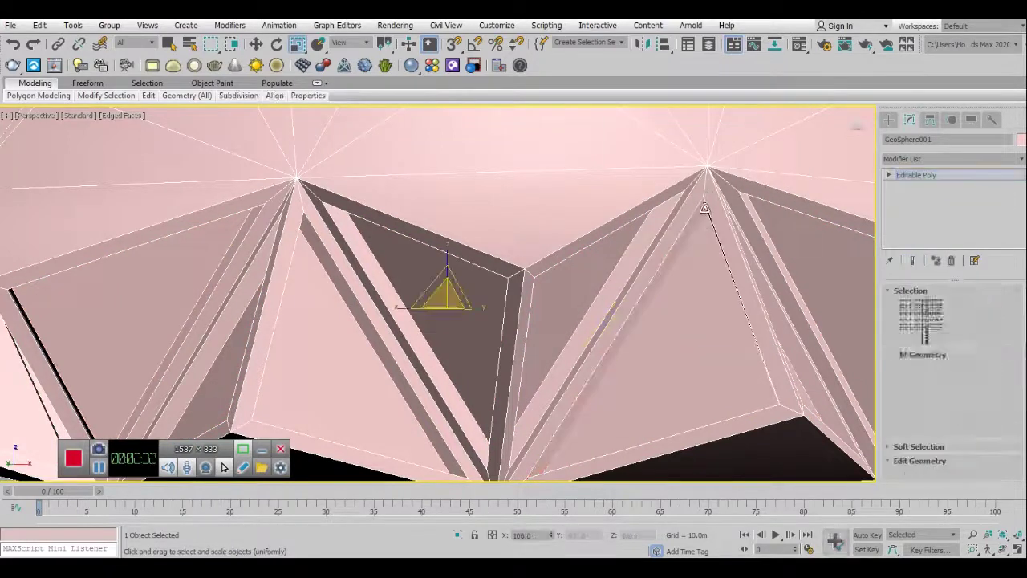
middle_drag(708, 202, 634, 238)
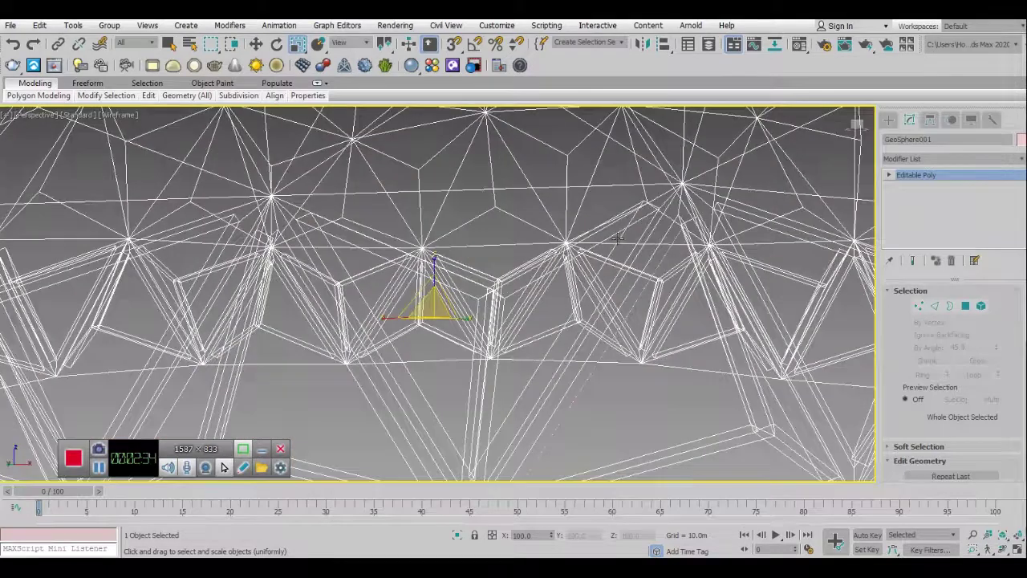
click(927, 158)
scroll(917, 160, down, 1)
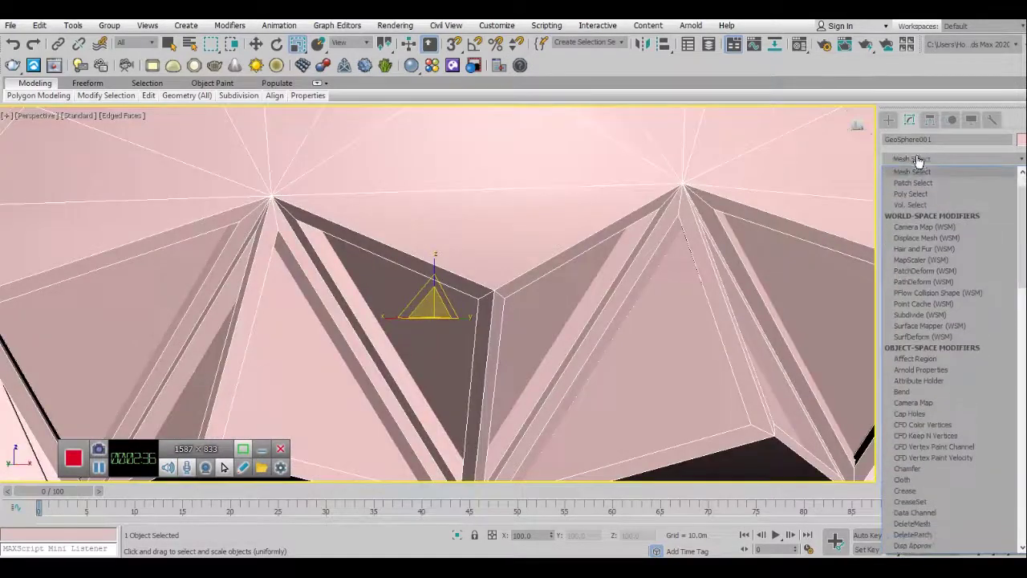
key(m)
click(919, 252)
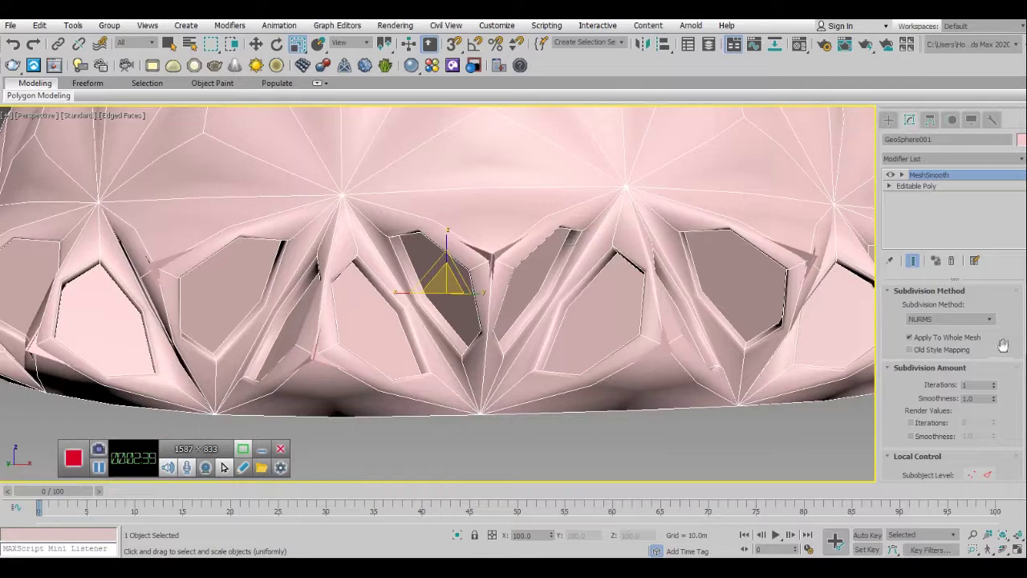
Set MeshSmooth to Classic, raise its iterations, and set Strength to 0.15
click(986, 320)
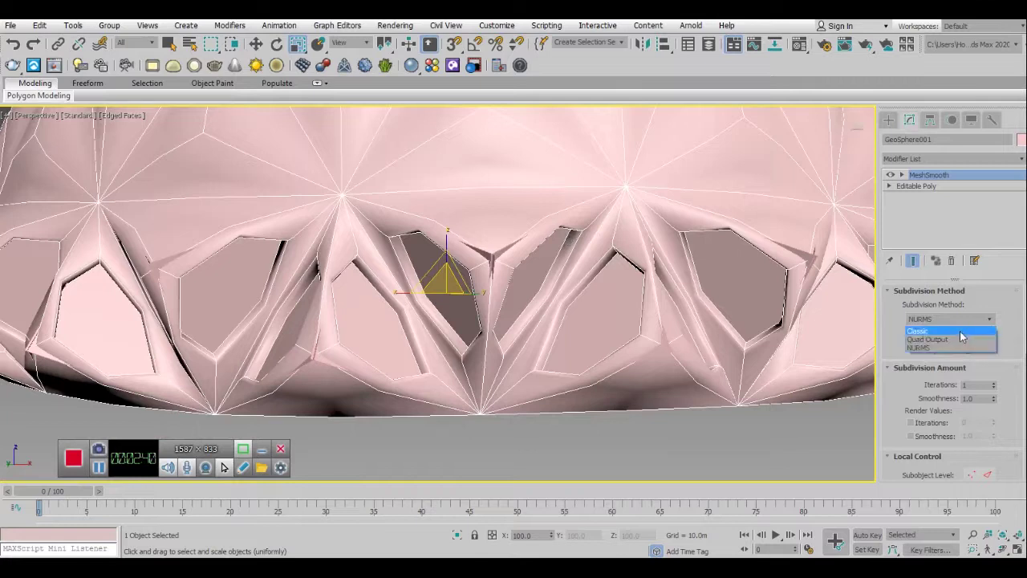
click(963, 327)
click(993, 382)
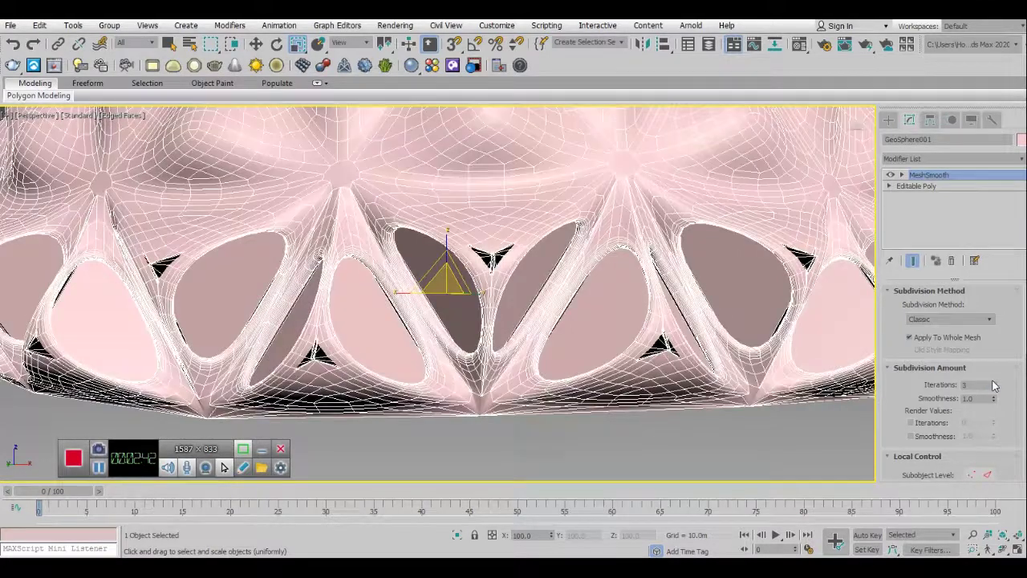
scroll(907, 377, down, 1)
scroll(902, 361, down, 2)
scroll(903, 358, down, 2)
scroll(903, 358, down, 2)
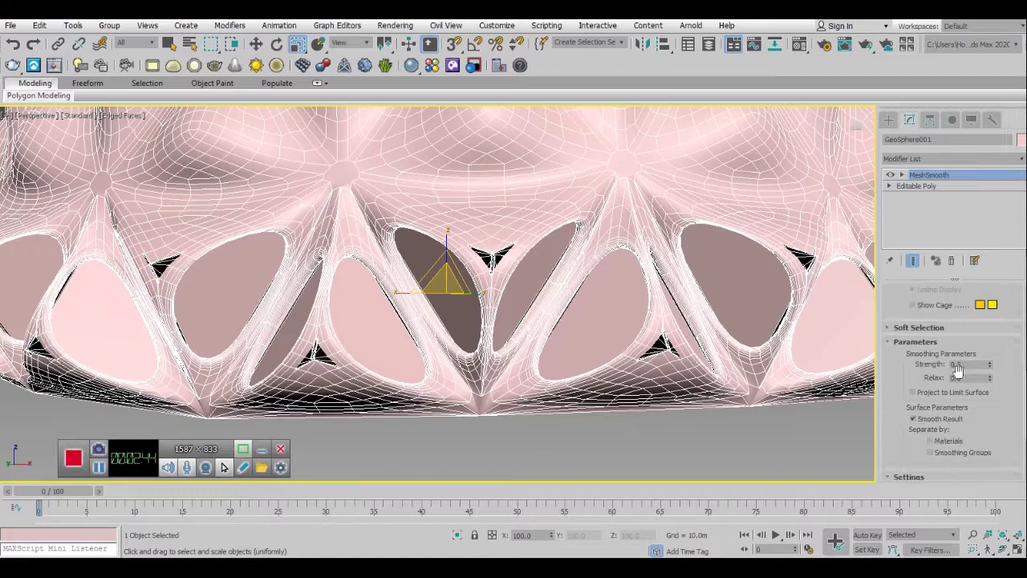
key(BackSpace)
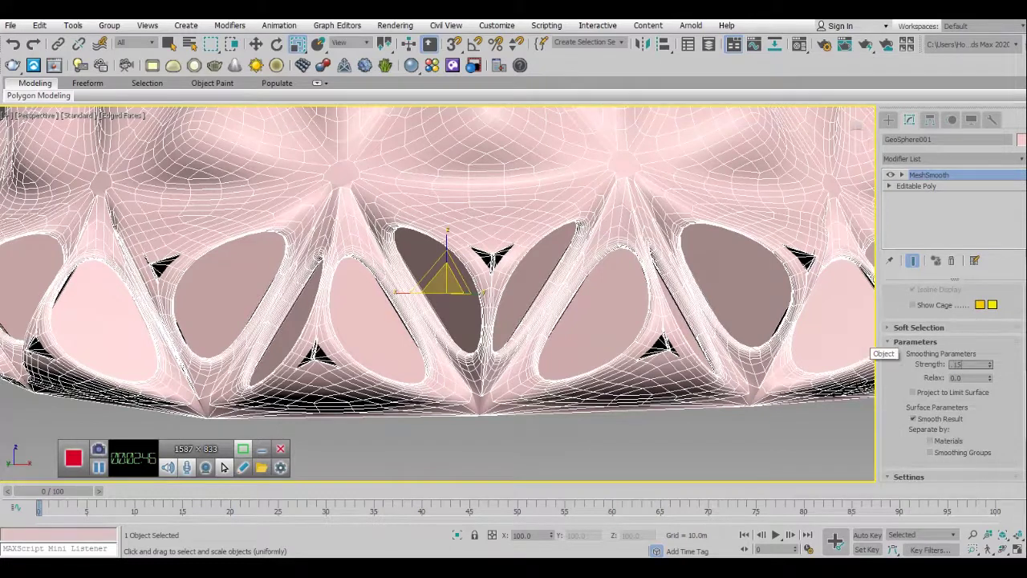
key(Return)
Turn off edged faces and orbit to view the smoothed dome from above
key(F4)
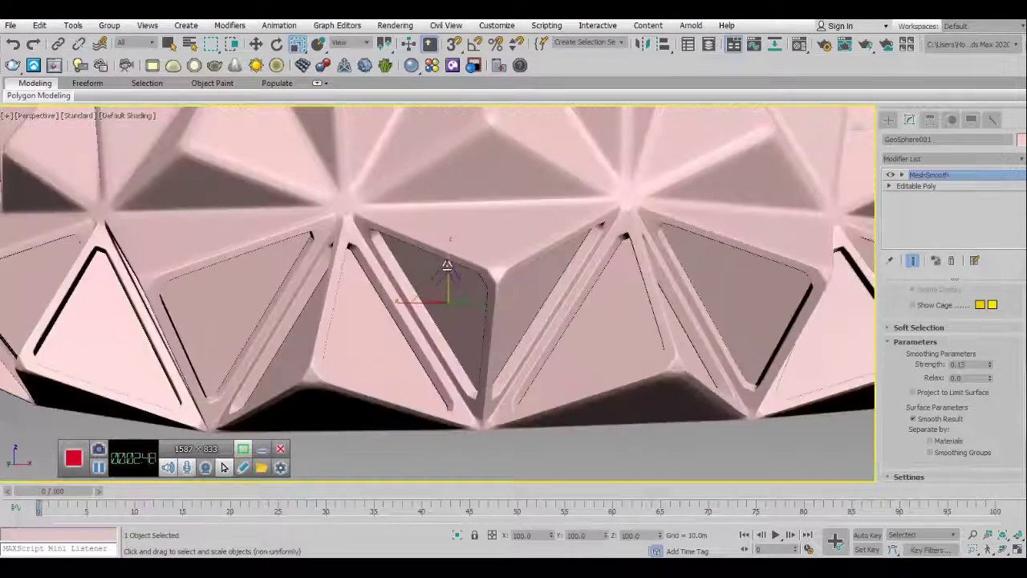
scroll(447, 268, down, 5)
scroll(433, 337, down, 2)
mouse_move(429, 344)
alt+middle_down()
mouse_move(366, 367)
mouse_move(400, 350)
alt+middle_up()
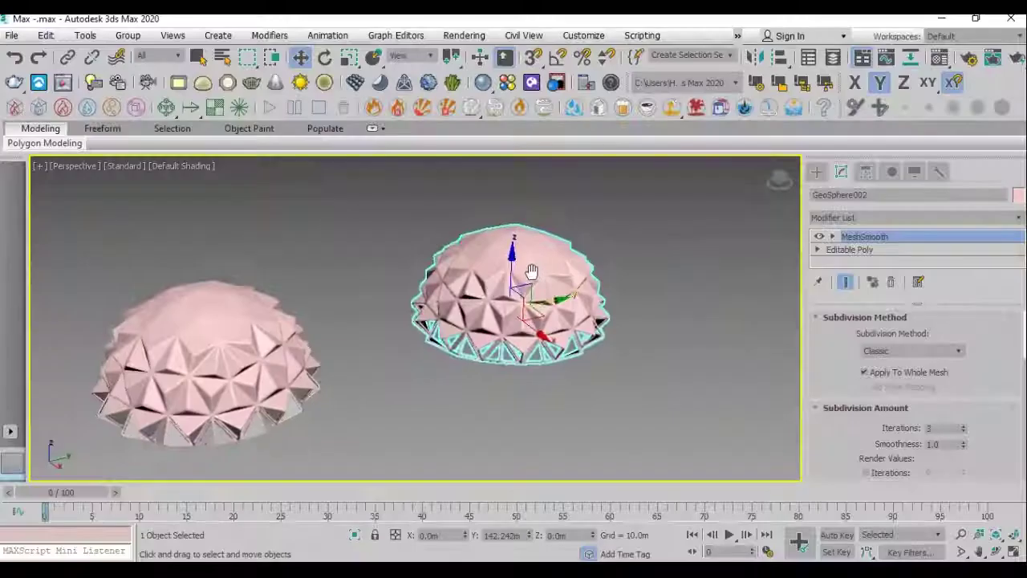
scroll(481, 297, up, 2)
scroll(482, 297, up, 5)
mouse_move(481, 307)
alt+middle_down()
mouse_move(477, 289)
mouse_move(493, 317)
mouse_move(501, 280)
alt+middle_up()
Add an FFD 3x3x3 modifier to the smoothed dome
click(840, 219)
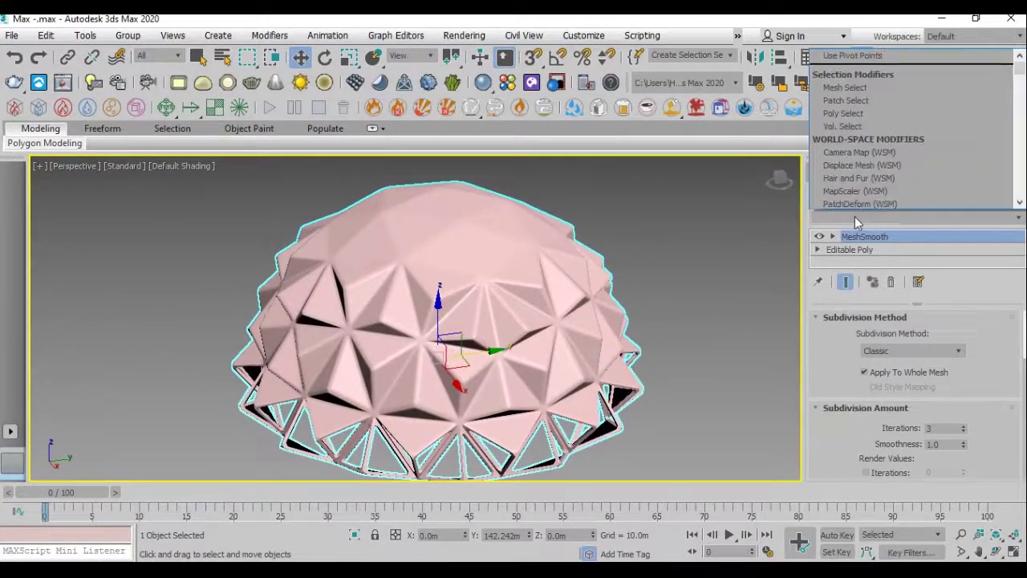
key(f)
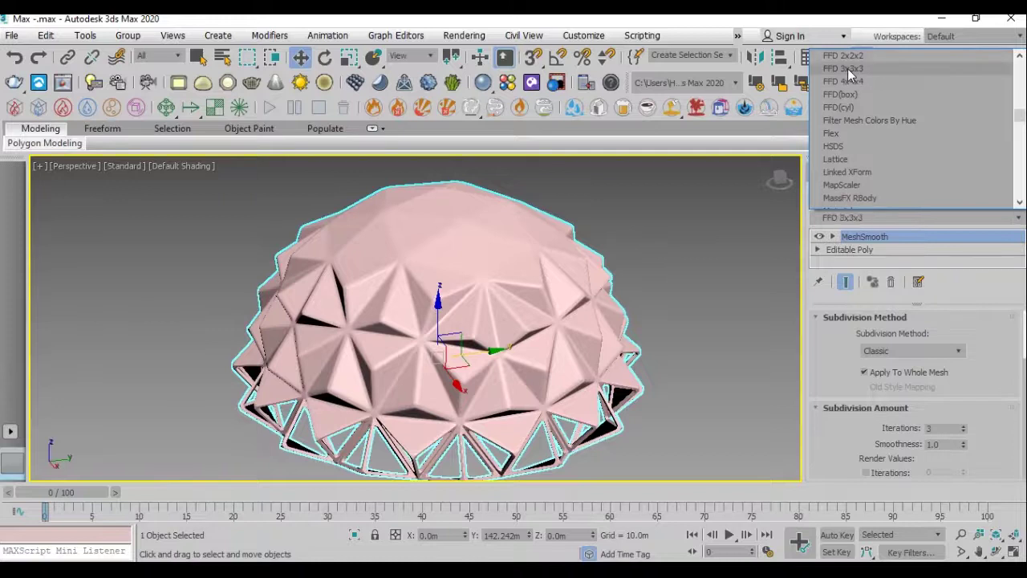
click(848, 68)
alt+middle_drag(545, 307, 572, 292)
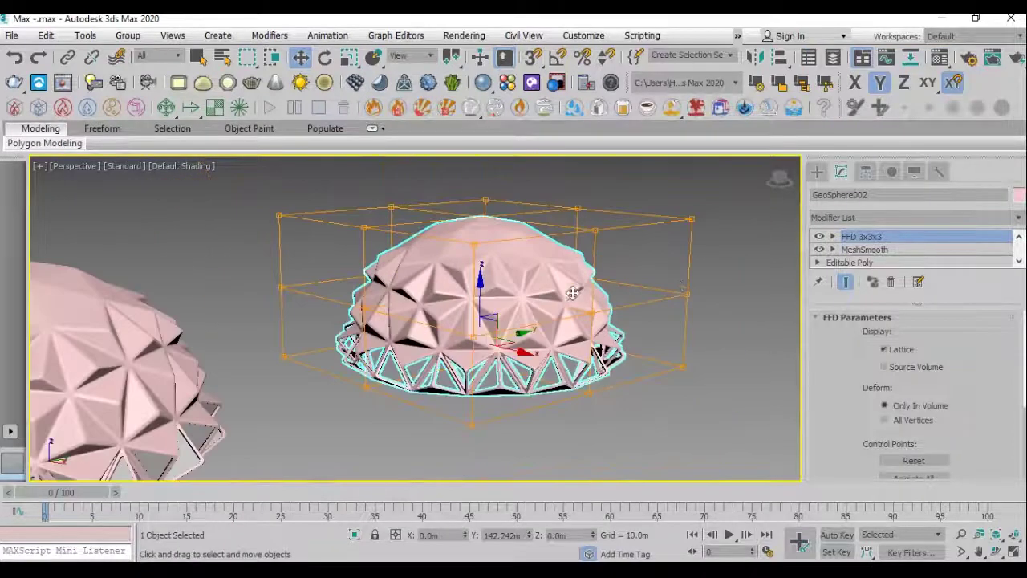
At Control Points level, pull the lattice's top-centre point down to flatten the dome
click(891, 238)
mouse_move(573, 248)
alt+middle_down()
mouse_move(477, 231)
mouse_move(455, 238)
alt+middle_up()
drag(469, 214, 447, 554)
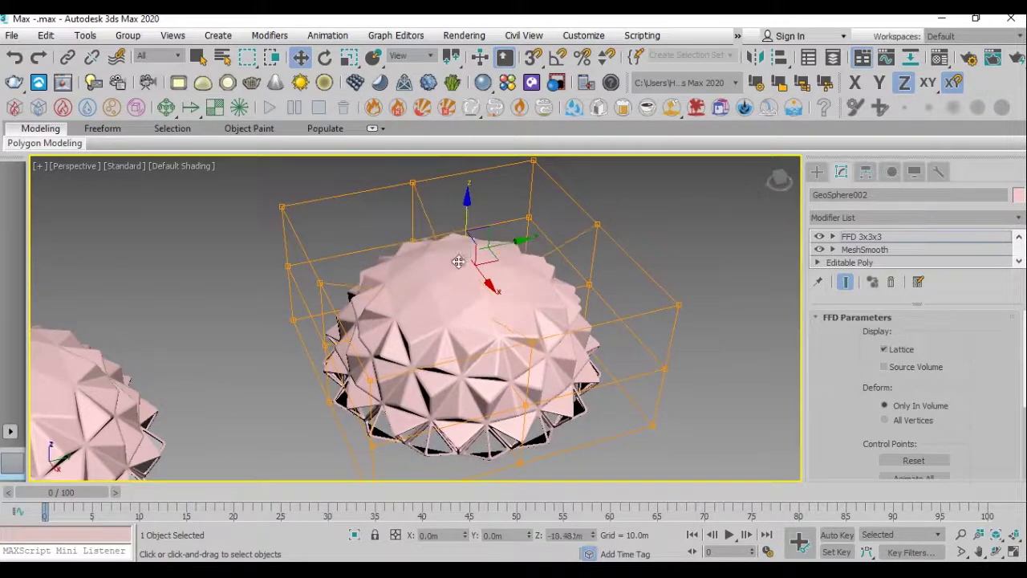
mouse_move(466, 405)
alt+middle_down()
mouse_move(496, 342)
mouse_move(461, 305)
mouse_move(476, 334)
mouse_move(458, 367)
mouse_move(462, 265)
mouse_move(435, 263)
alt+middle_up()
scroll(462, 261, up, 3)
Check the flattened lattice shape in the maximized Front view
key(alt+w)
right_click(506, 218)
key(alt+w)
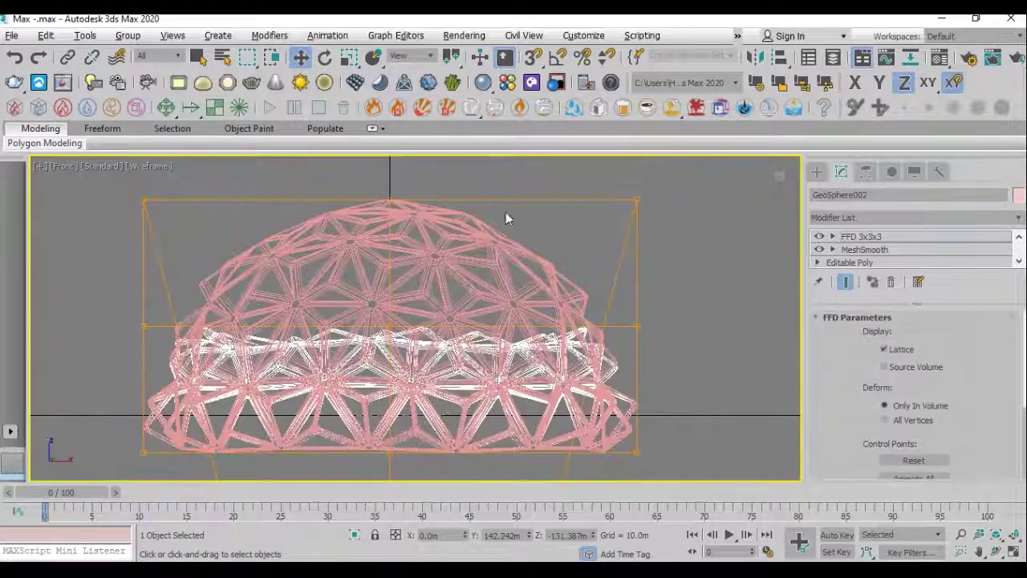
right_click(385, 292)
scroll(413, 301, down, 2)
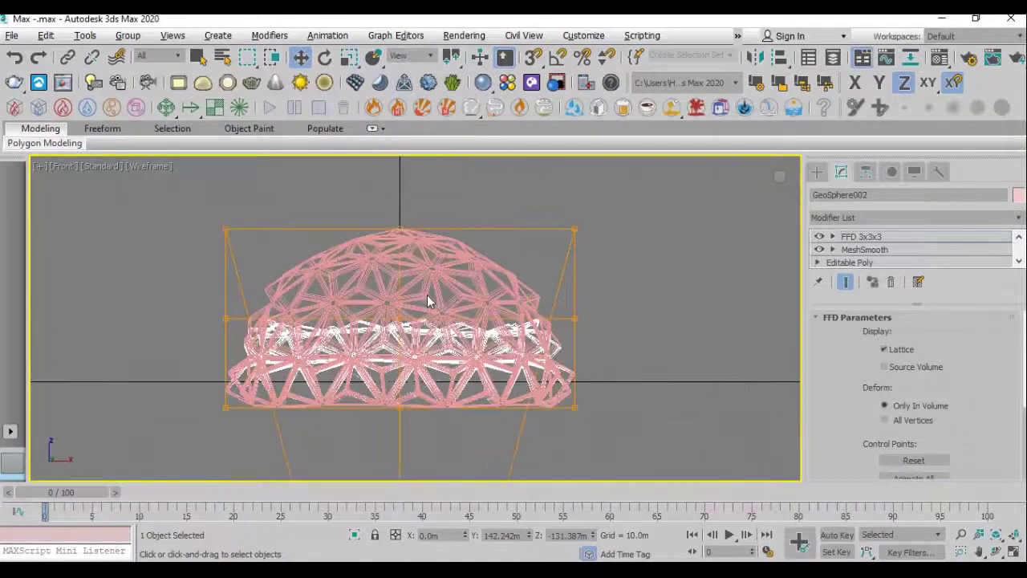
scroll(419, 294, down, 2)
middle_drag(418, 294, 411, 258)
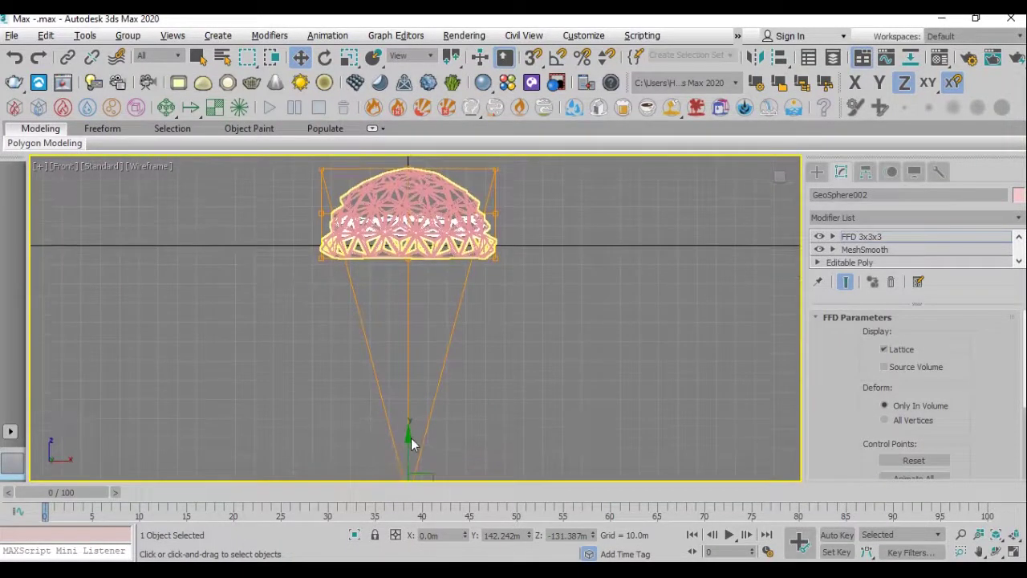
Maximize the Perspective view and orbit to look down on the latticed dome
key(alt+w)
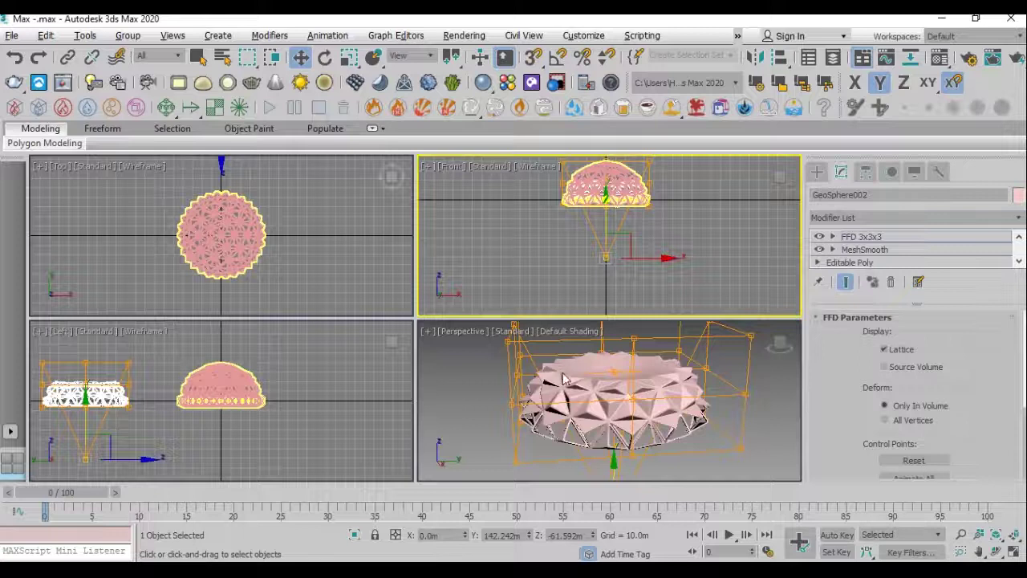
right_click(578, 387)
key(alt+w)
mouse_move(578, 387)
alt+middle_down()
mouse_move(585, 273)
mouse_move(546, 361)
alt+middle_up()
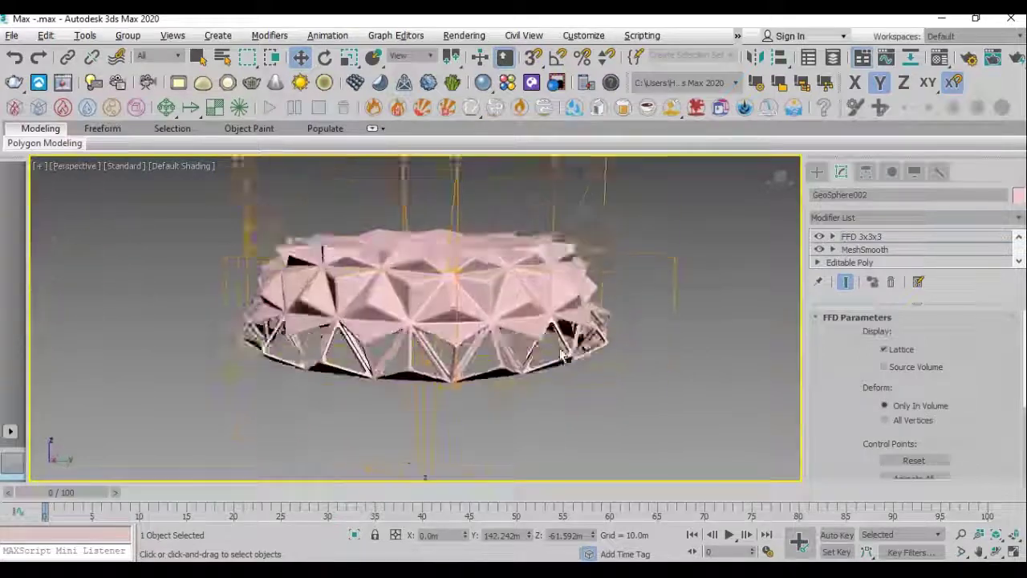
key(alt+w)
middle_drag(621, 305, 618, 311)
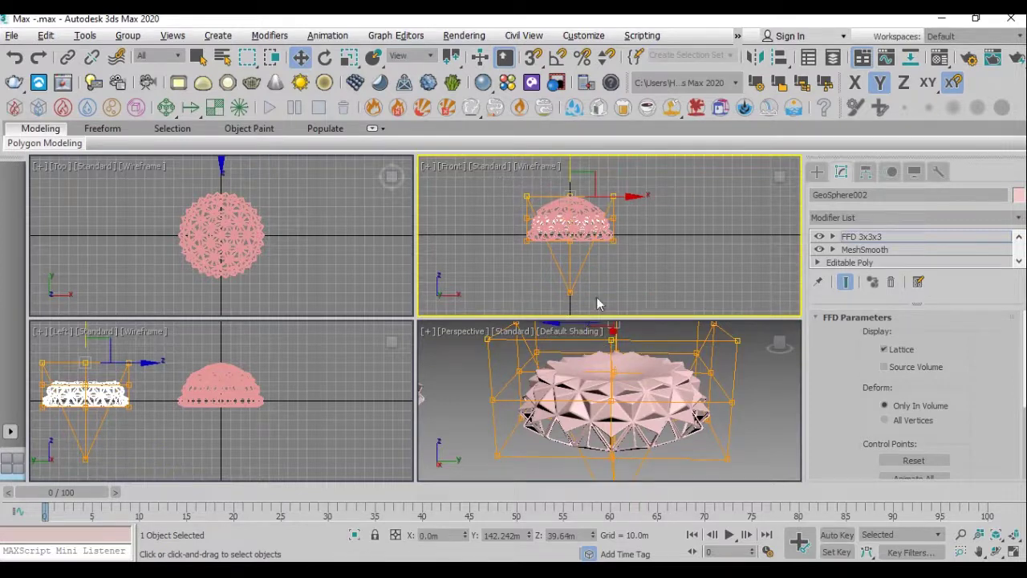
right_click(613, 329)
key(alt+w)
alt+middle_drag(613, 329, 443, 293)
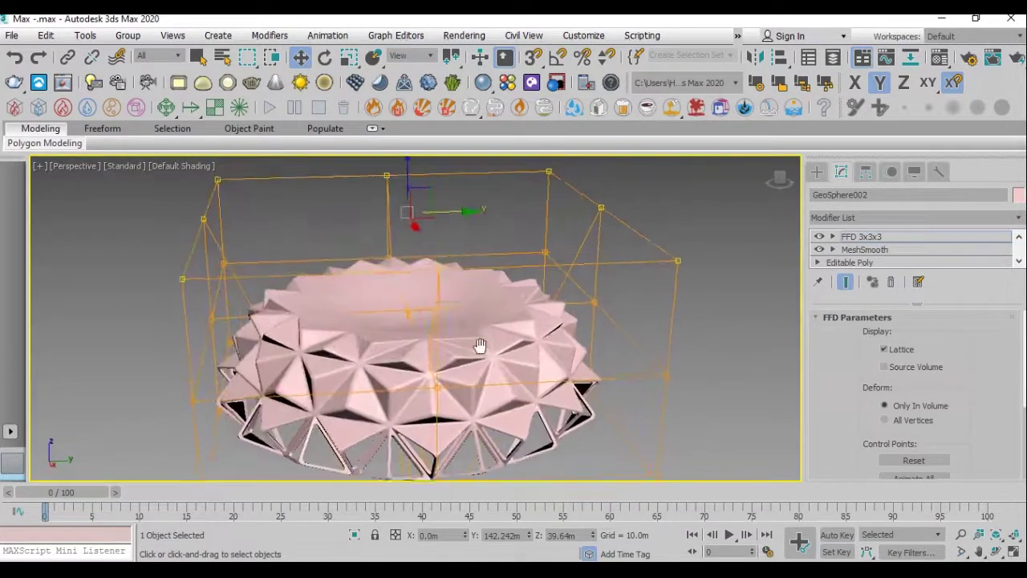
scroll(443, 294, down, 3)
Turn on Edged Faces and raise the top row of FFD control points along Z
key(F4)
middle_drag(422, 215, 423, 256)
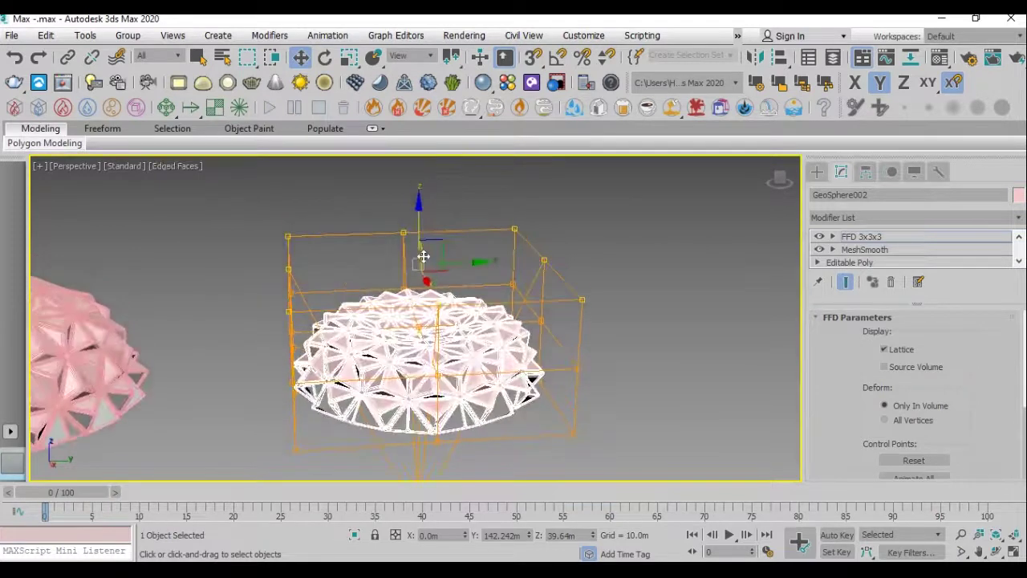
drag(420, 222, 422, 192)
alt+middle_drag(422, 192, 473, 291)
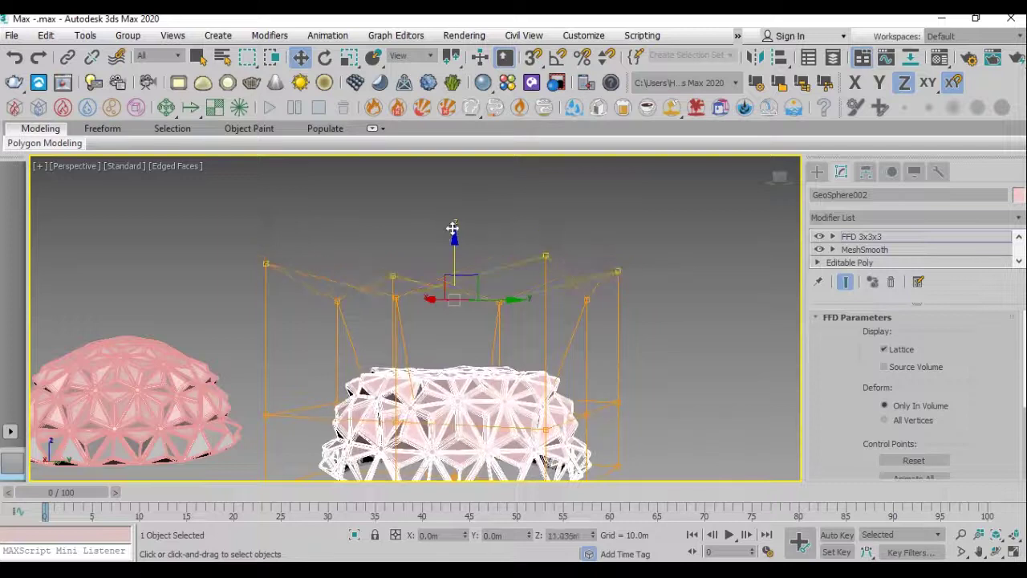
Scale the FFD control points to 202% in the Top view, inspect, then undo it
key(alt+w)
right_click(291, 253)
key(z)
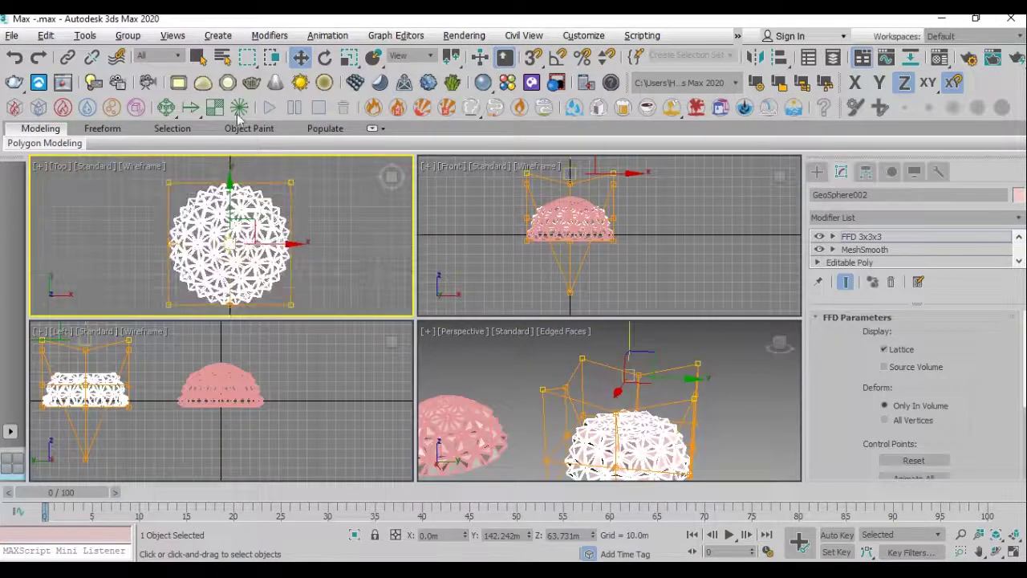
click(349, 57)
scroll(262, 199, down, 2)
mouse_move(278, 200)
mouse_down()
mouse_move(338, 554)
mouse_move(654, 410)
mouse_up()
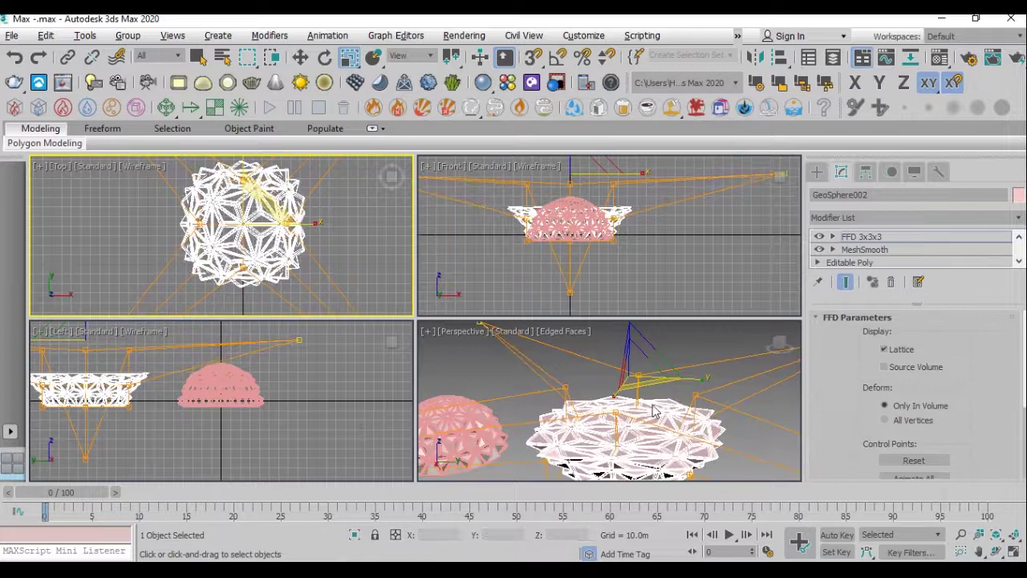
key(alt+w)
mouse_move(482, 309)
alt+middle_down()
mouse_move(436, 265)
mouse_move(495, 284)
mouse_move(464, 365)
alt+middle_up()
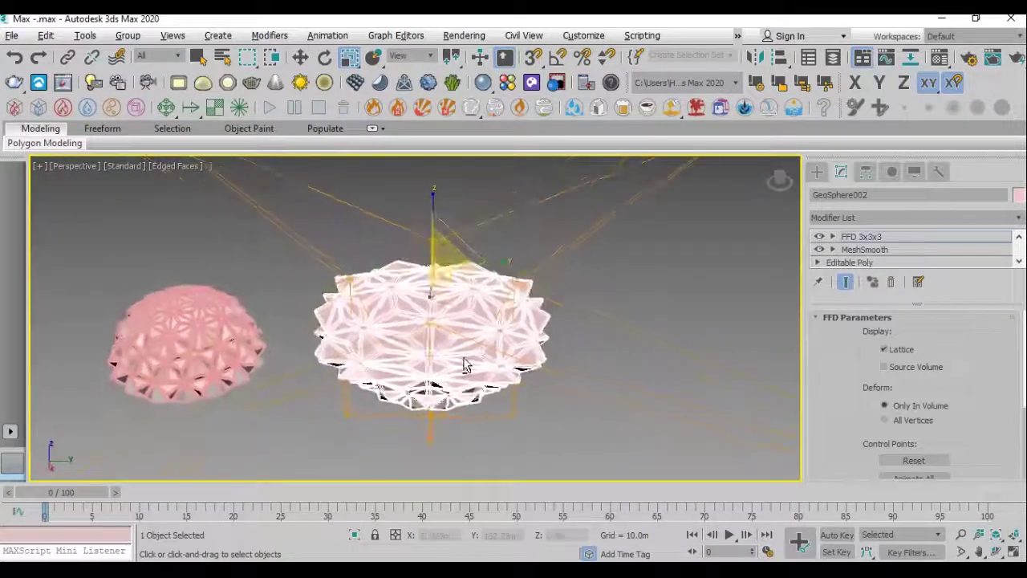
key(ctrl+z)
key(alt+w)
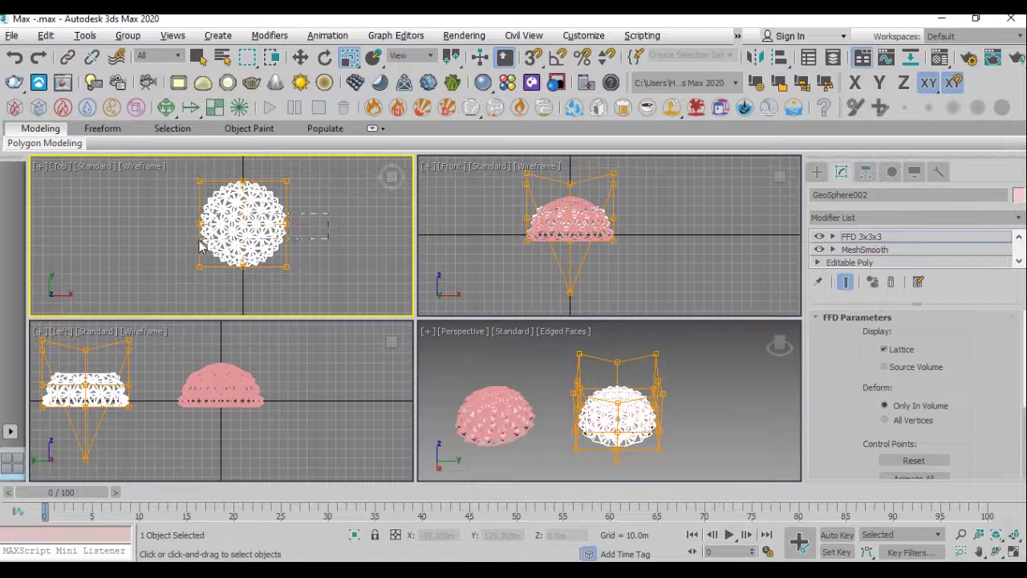
Reselect the lattice control points and scale them to 581% in XY so the dome flares
middle_drag(522, 201, 512, 231)
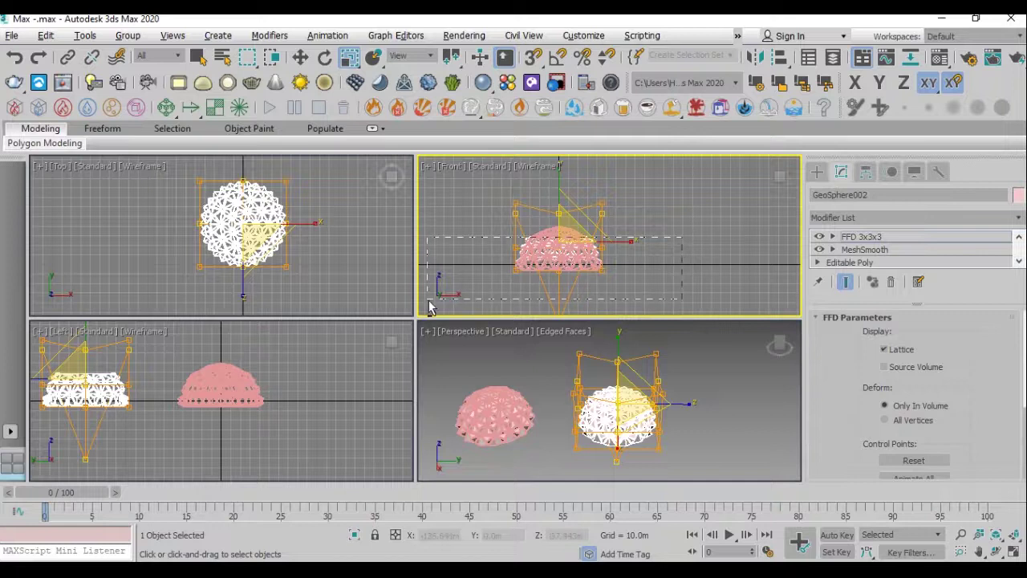
click(318, 222)
mouse_move(273, 208)
mouse_down()
mouse_move(287, 222)
mouse_move(288, 153)
mouse_up()
key(alt+w)
mouse_move(470, 341)
alt+middle_down()
mouse_move(420, 287)
mouse_move(348, 246)
mouse_move(334, 200)
mouse_move(344, 291)
mouse_move(361, 298)
alt+middle_up()
Switch back to Select and Move and turn off Edged Faces
key(w)
key(F4)
mouse_move(679, 410)
alt+middle_down()
mouse_move(465, 371)
mouse_move(468, 292)
mouse_move(563, 346)
mouse_move(509, 321)
mouse_move(509, 243)
mouse_move(498, 343)
mouse_move(422, 297)
alt+middle_up()
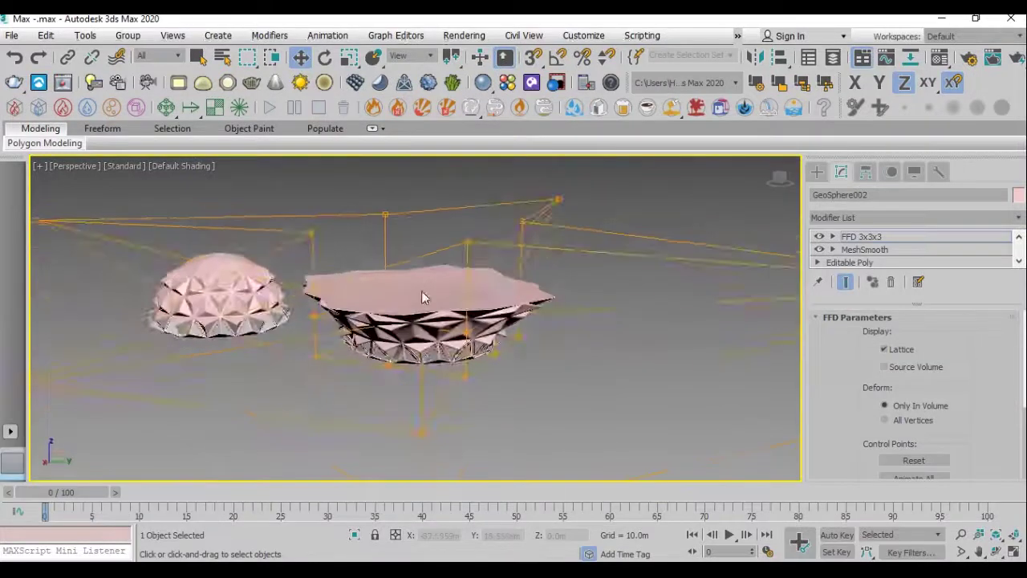
key(alt+w)
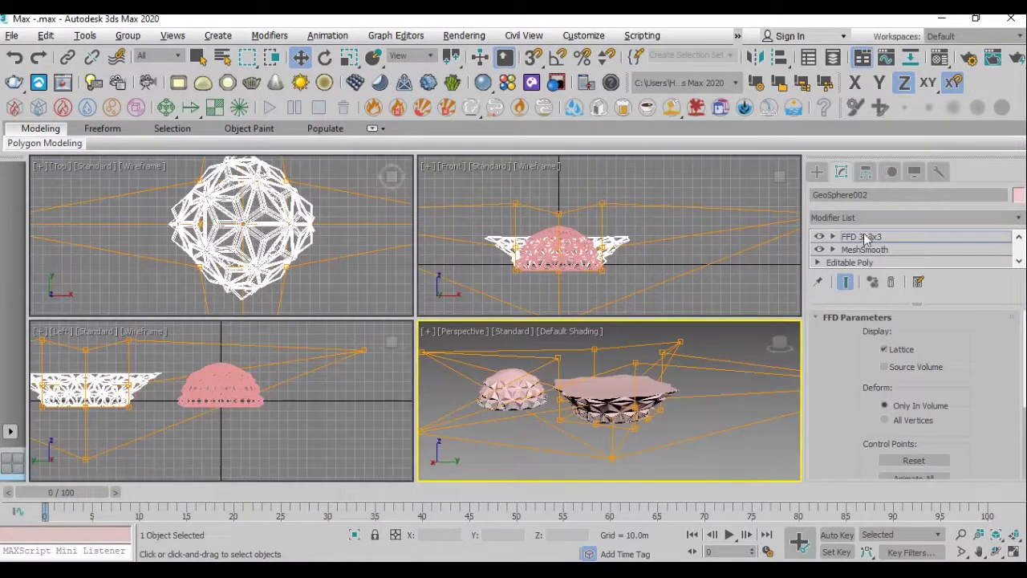
Select lattice control points in the Front view and lift them to stretch the dome upward
scroll(584, 258, down, 2)
scroll(584, 258, down, 1)
drag(536, 293, 537, 291)
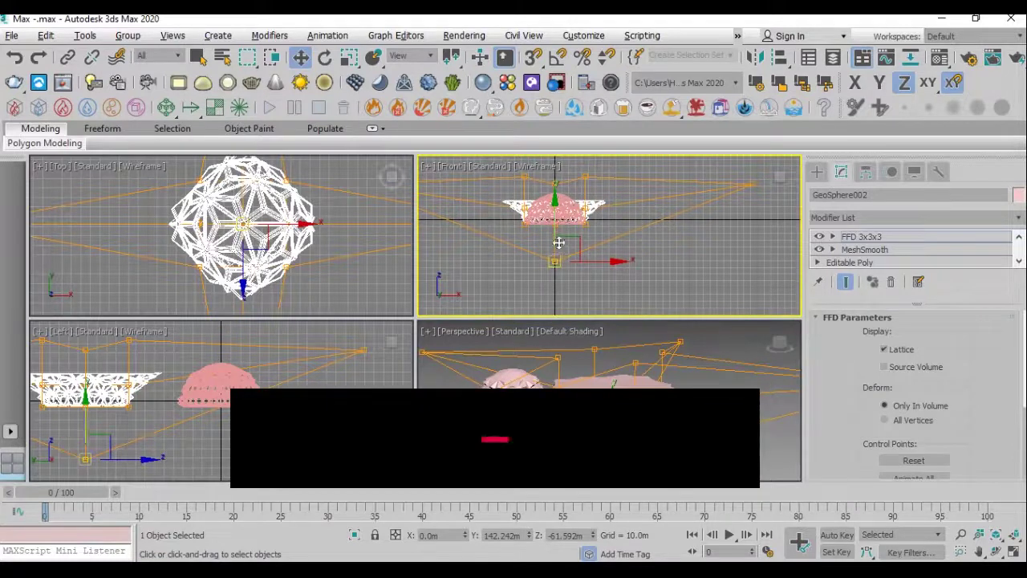
drag(557, 241, 550, 210)
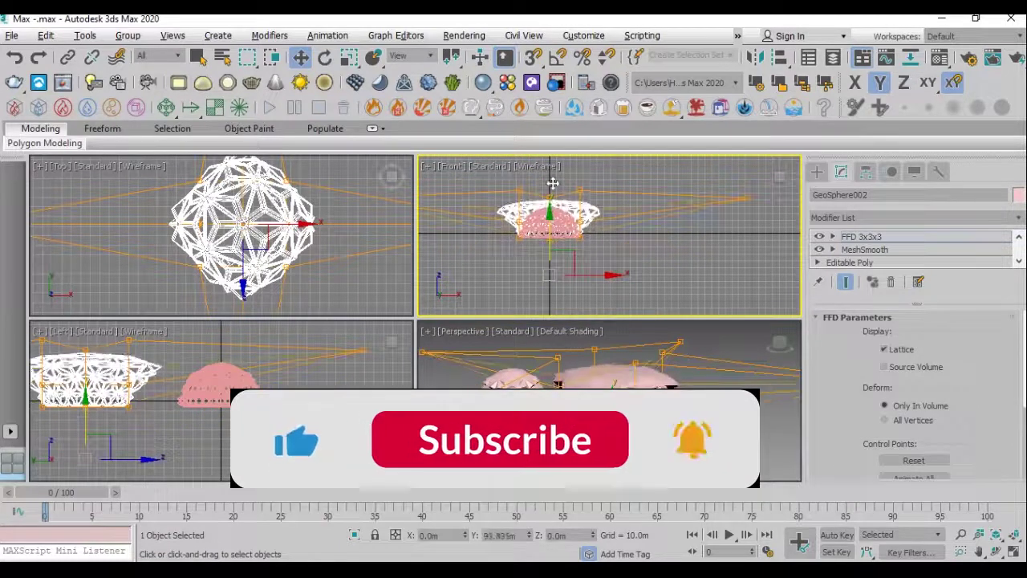
drag(550, 210, 570, 14)
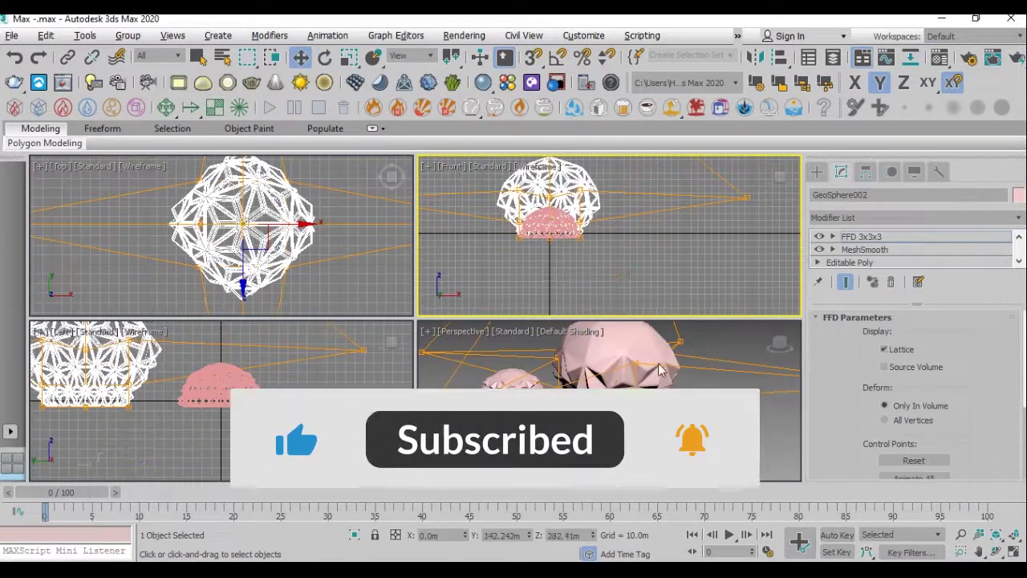
Inspect the stretch in the maximized Perspective view, then undo it
right_click(447, 355)
key(alt+w)
alt+middle_drag(523, 329, 405, 320)
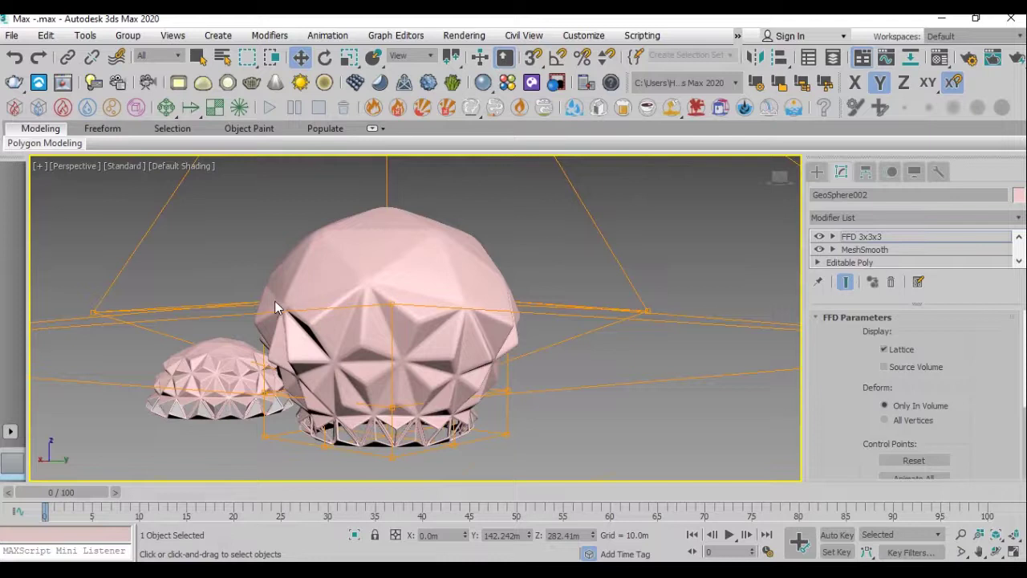
key(ctrl+z)
mouse_move(470, 349)
alt+middle_down()
mouse_move(489, 385)
mouse_move(496, 353)
alt+middle_up()
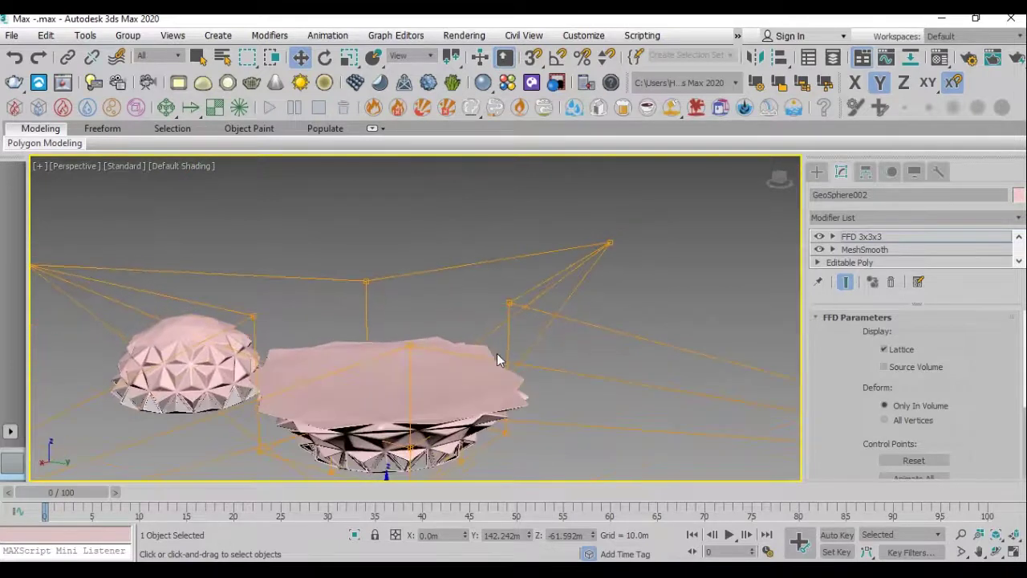
mouse_move(551, 308)
alt+middle_down()
mouse_move(509, 294)
mouse_move(532, 240)
mouse_move(526, 251)
alt+middle_up()
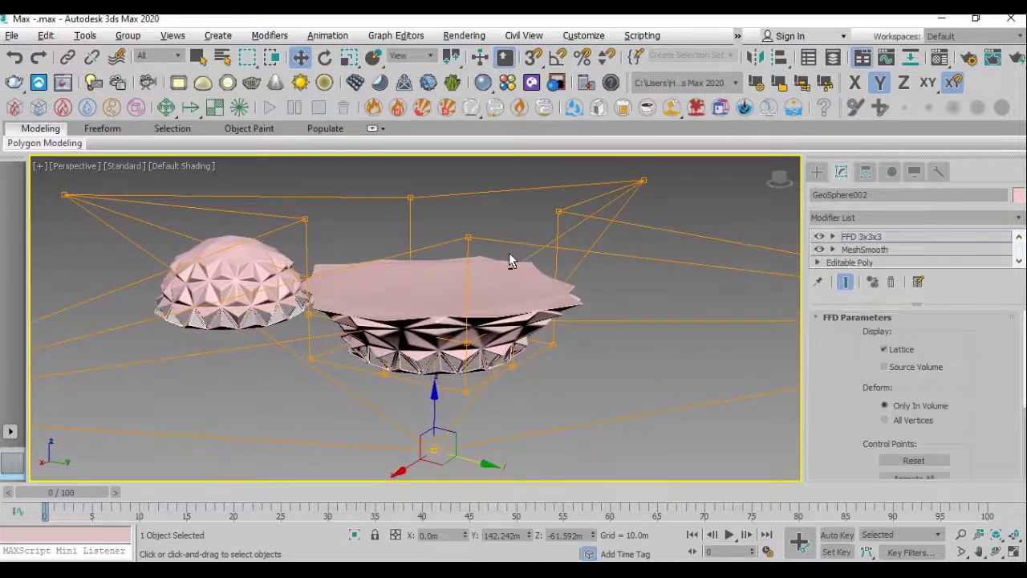
Restore four viewports, activate the Top view and choose Select and Uniform Scale
key(alt+w)
right_click(577, 239)
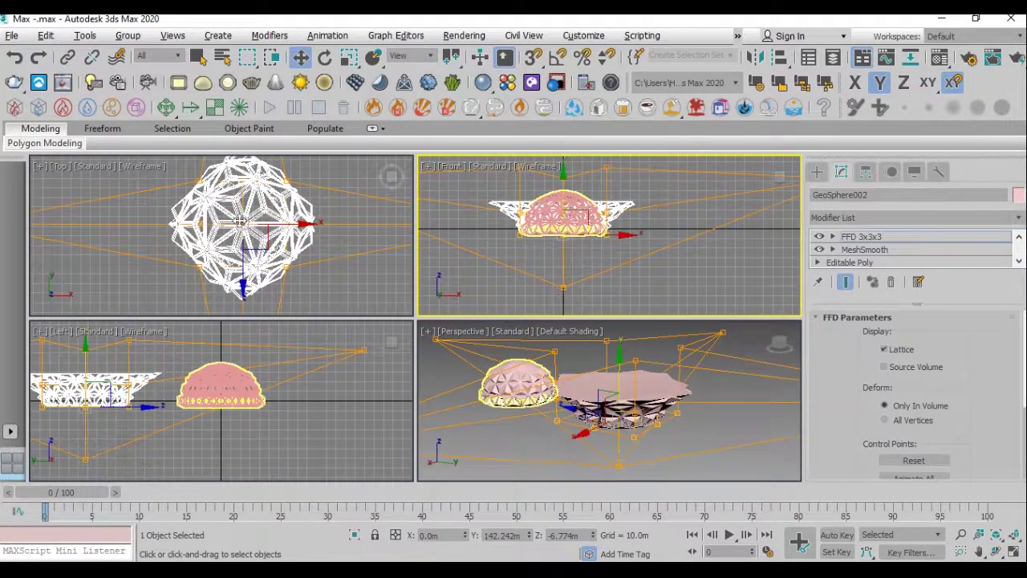
alt+middle_drag(239, 221, 259, 240)
right_click(560, 253)
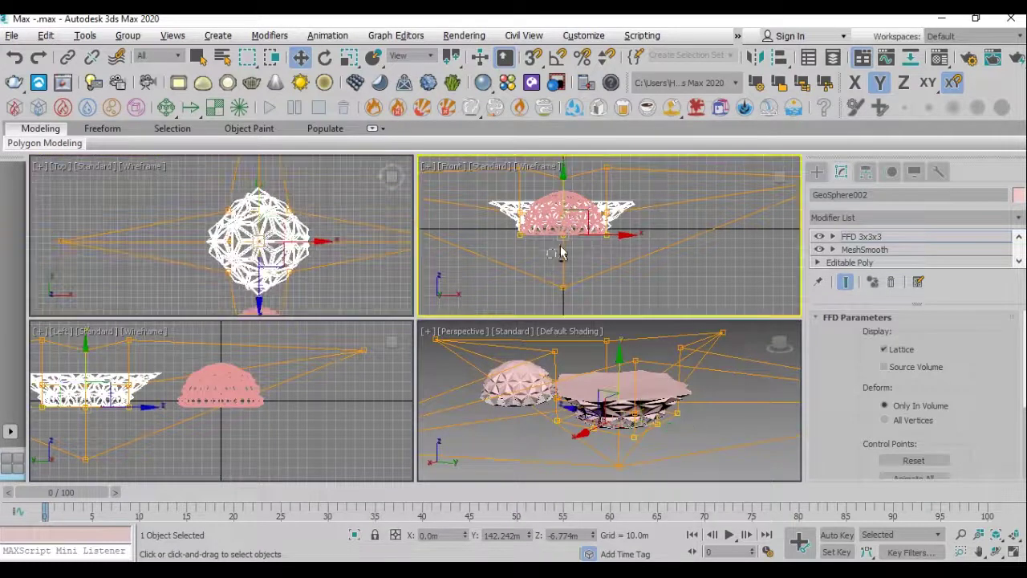
right_click(203, 241)
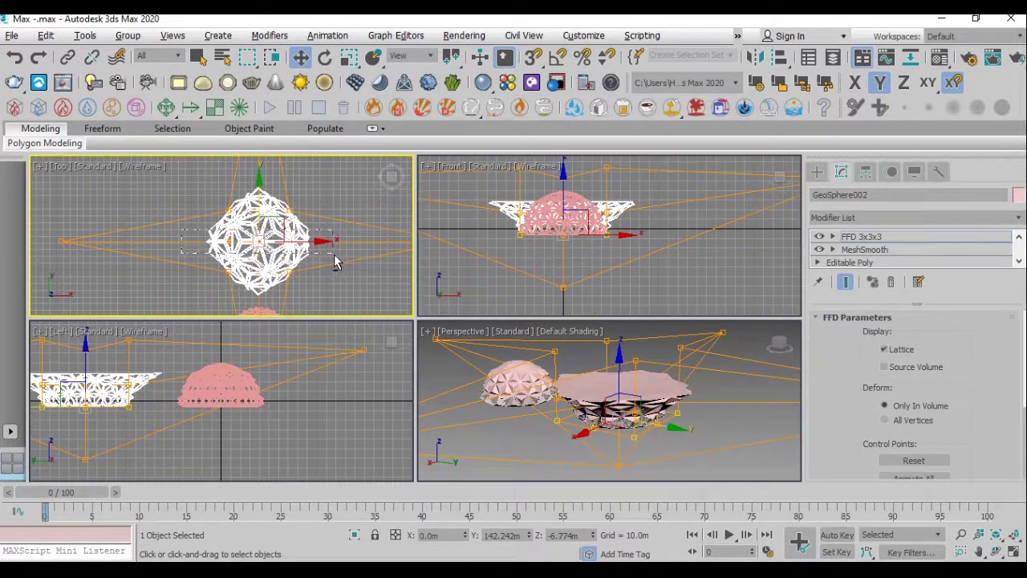
click(349, 57)
right_click(282, 207)
key(Escape)
Scale the FFD lattice to about 214% in plan and pull its middle points inward
drag(298, 175, 309, 32)
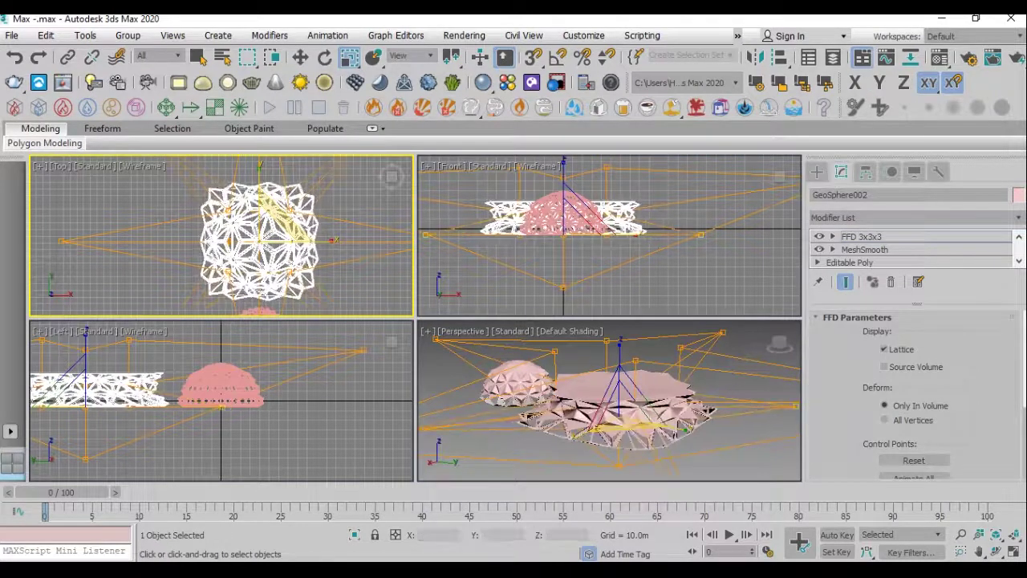
key(alt+w)
mouse_move(659, 423)
alt+middle_down()
mouse_move(506, 355)
mouse_move(438, 311)
alt+middle_up()
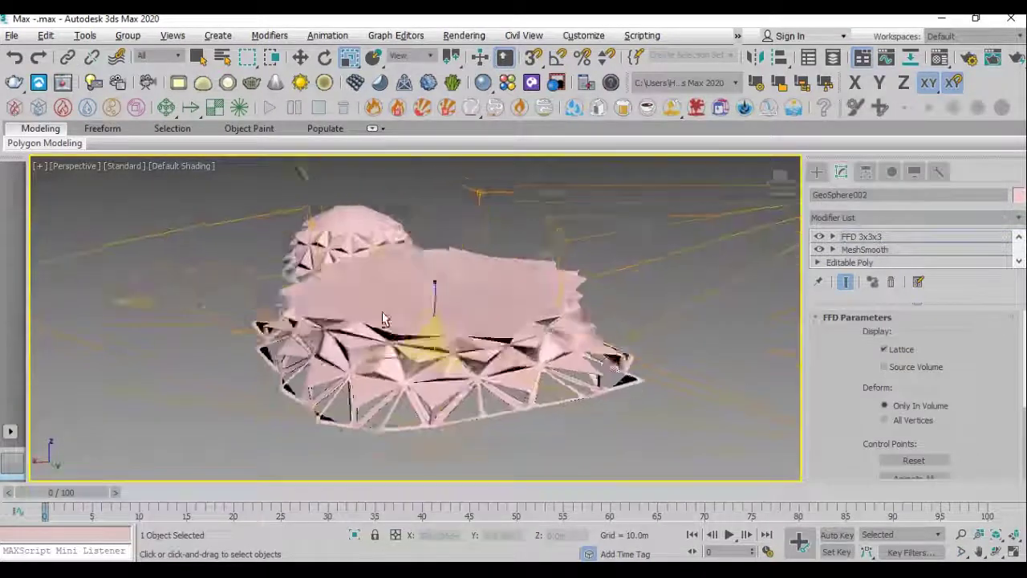
drag(438, 311, 433, 321)
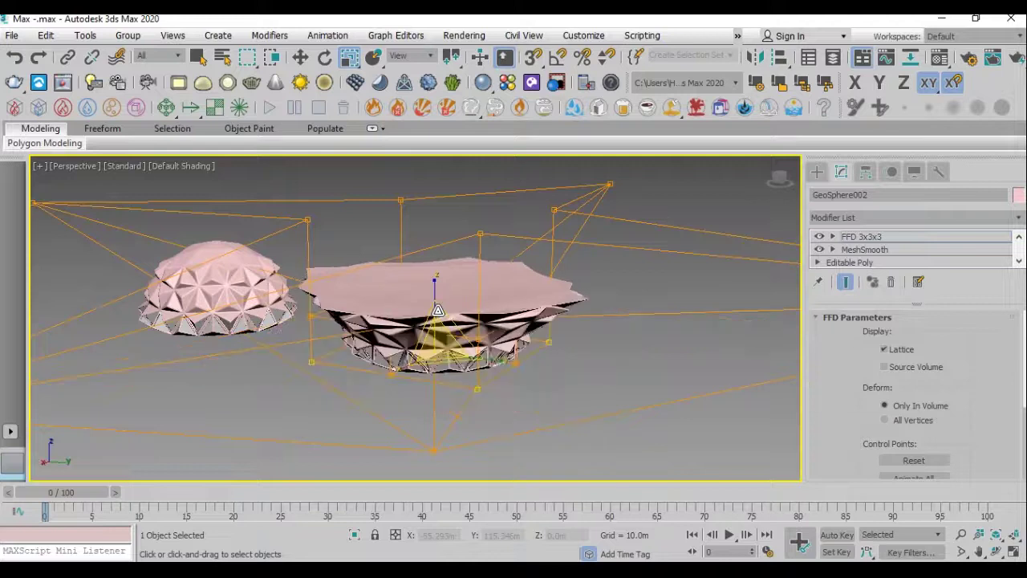
alt+middle_drag(490, 327, 448, 323)
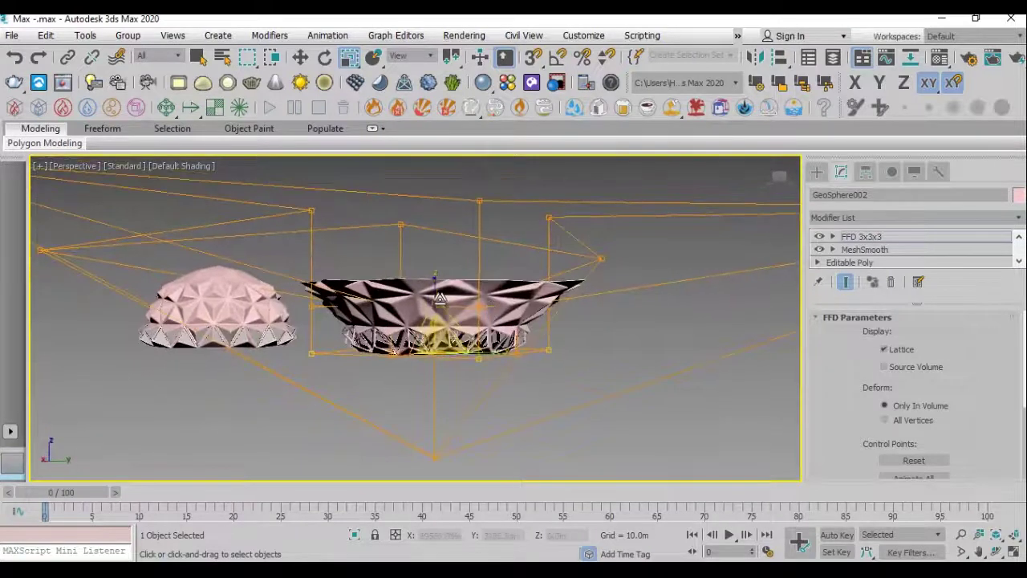
Exit sub-object mode, select FFD 3x3 and move the bowl over the smaller dome in Top view
right_click(447, 322)
click(405, 294)
alt+middle_drag(405, 293, 422, 341)
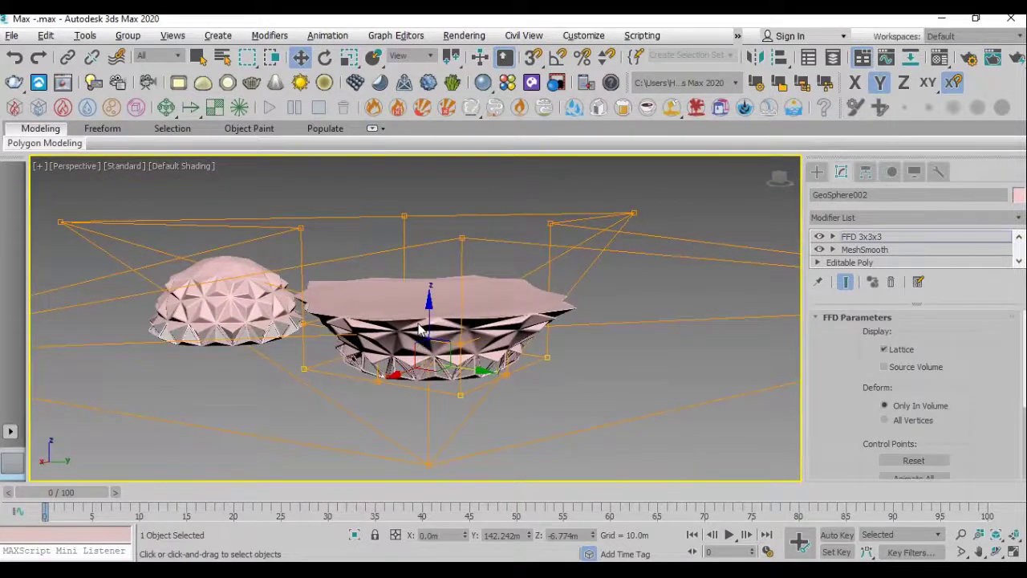
key(alt+w)
right_click(353, 237)
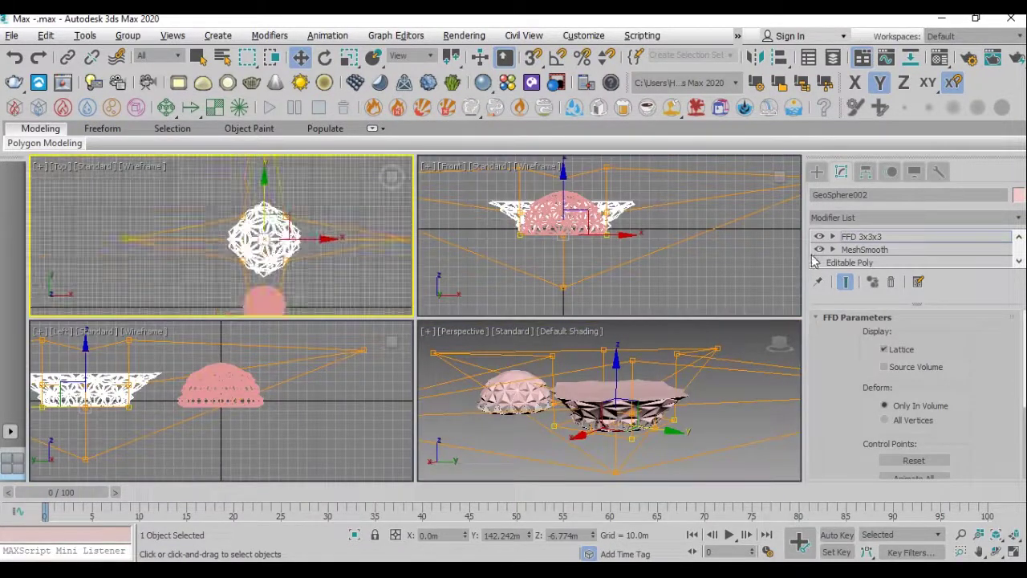
click(857, 238)
middle_drag(302, 219, 294, 207)
drag(281, 199, 282, 264)
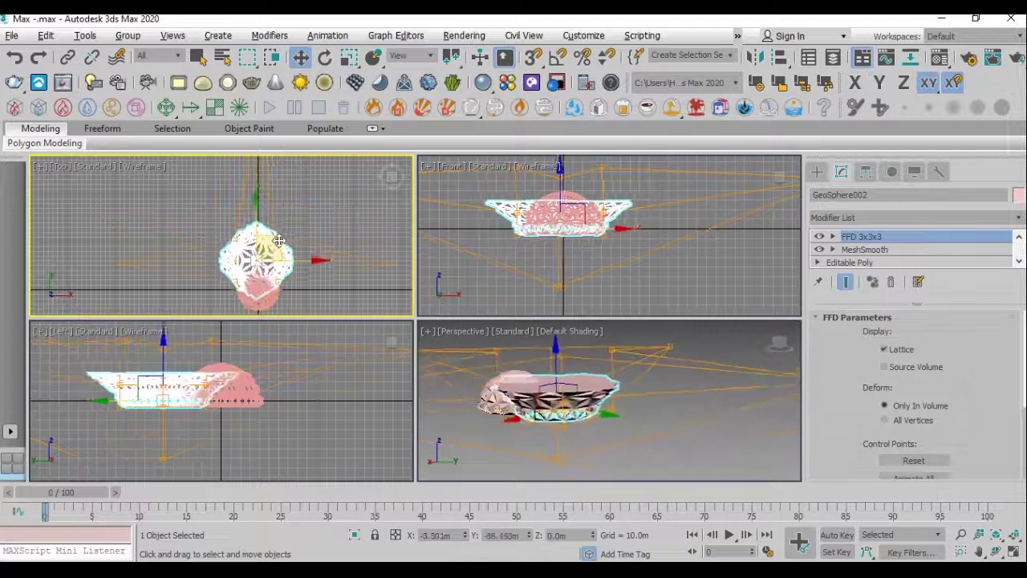
Raise the flared bowl above the smaller dome in the Front view
right_click(602, 233)
drag(564, 218, 560, 184)
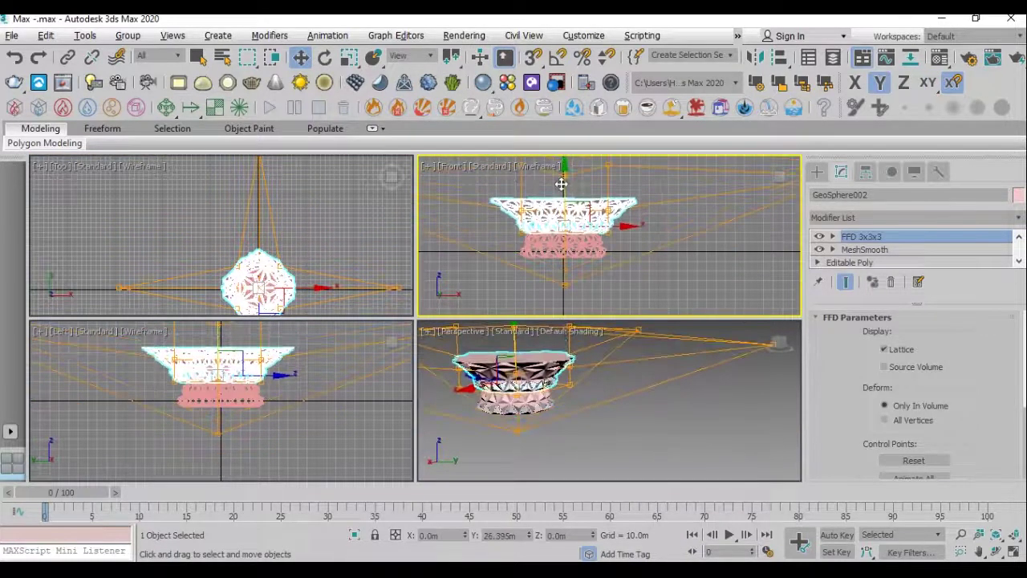
key(alt+w)
mouse_move(567, 354)
alt+middle_down()
mouse_move(465, 341)
mouse_move(567, 321)
mouse_move(436, 321)
mouse_move(447, 346)
mouse_move(378, 302)
mouse_move(433, 315)
alt+middle_up()
key(alt+w)
Mirror GeoSphere001 on Y with No Clone and raise it up under the bowl
right_click(544, 253)
click(552, 238)
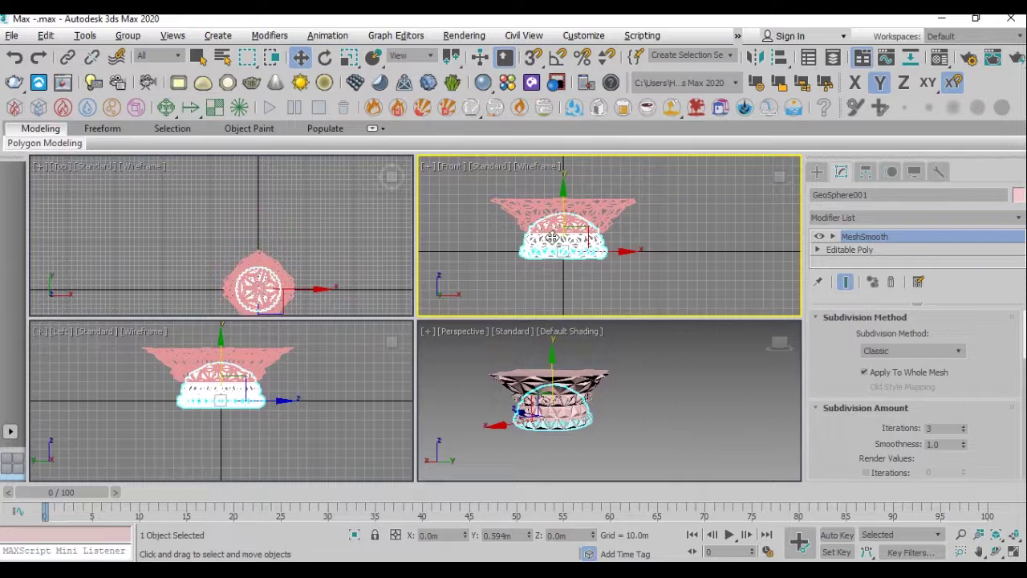
click(753, 57)
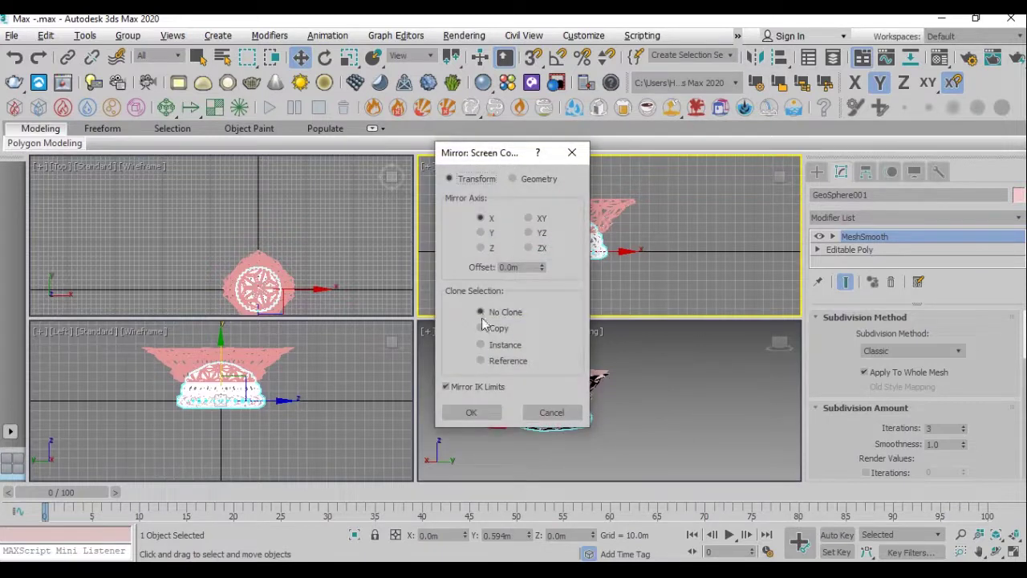
drag(510, 152, 373, 158)
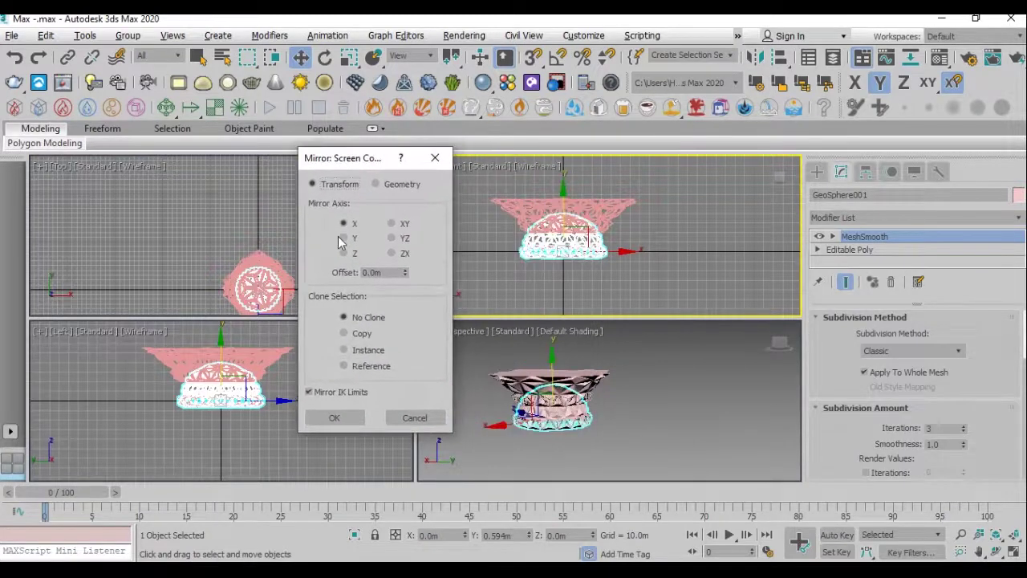
click(345, 238)
click(335, 417)
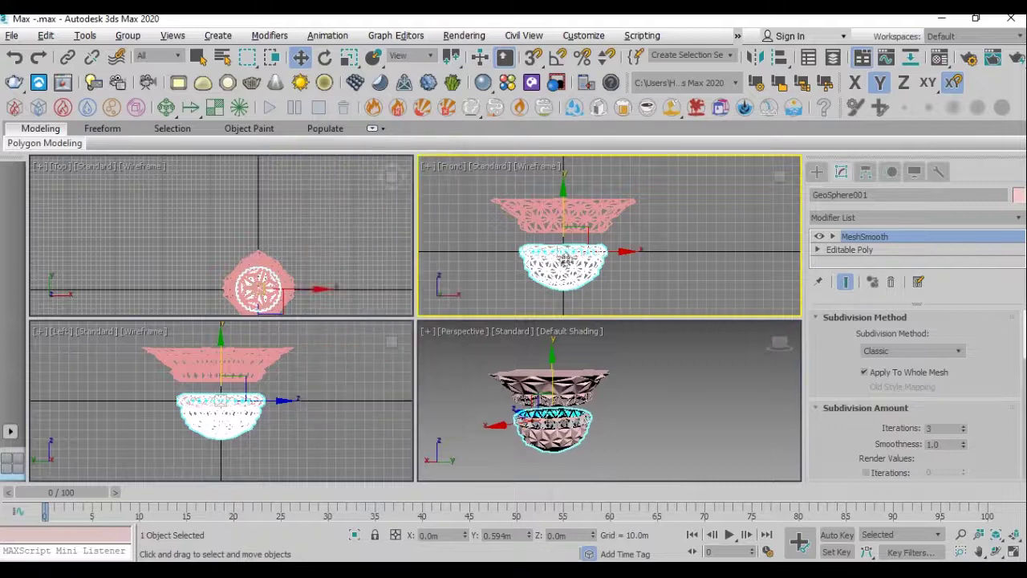
drag(559, 227, 567, 213)
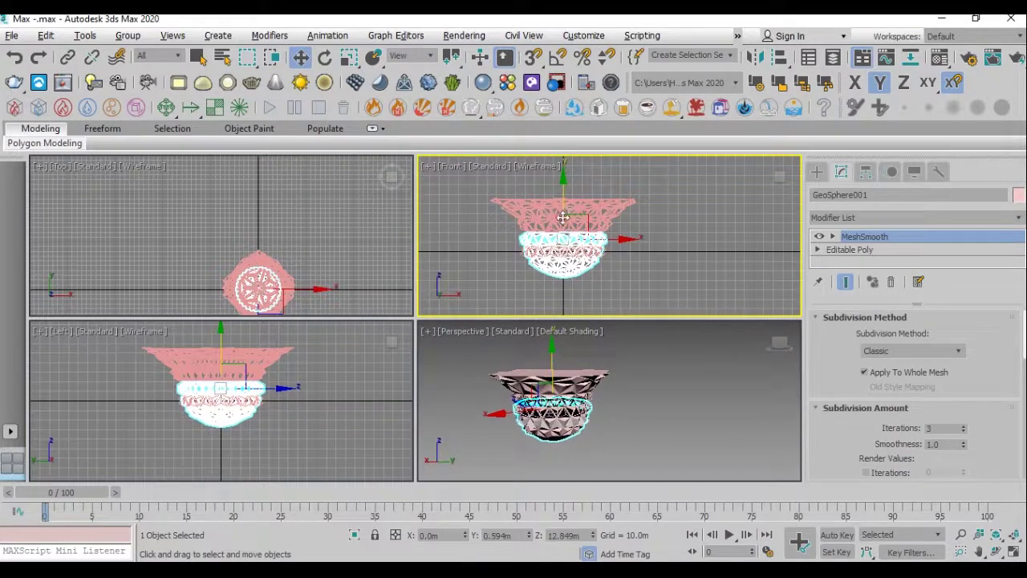
Select all three objects of the stacked form in the Perspective view
click(619, 390)
key(alt+w)
mouse_move(620, 390)
alt+middle_down()
mouse_move(414, 312)
mouse_move(485, 305)
alt+middle_up()
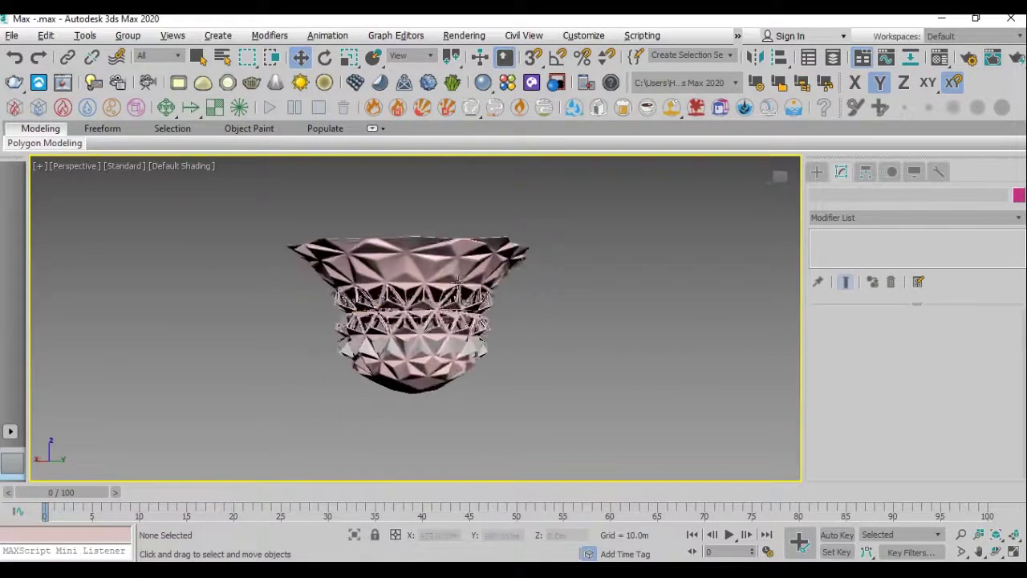
drag(578, 224, 423, 380)
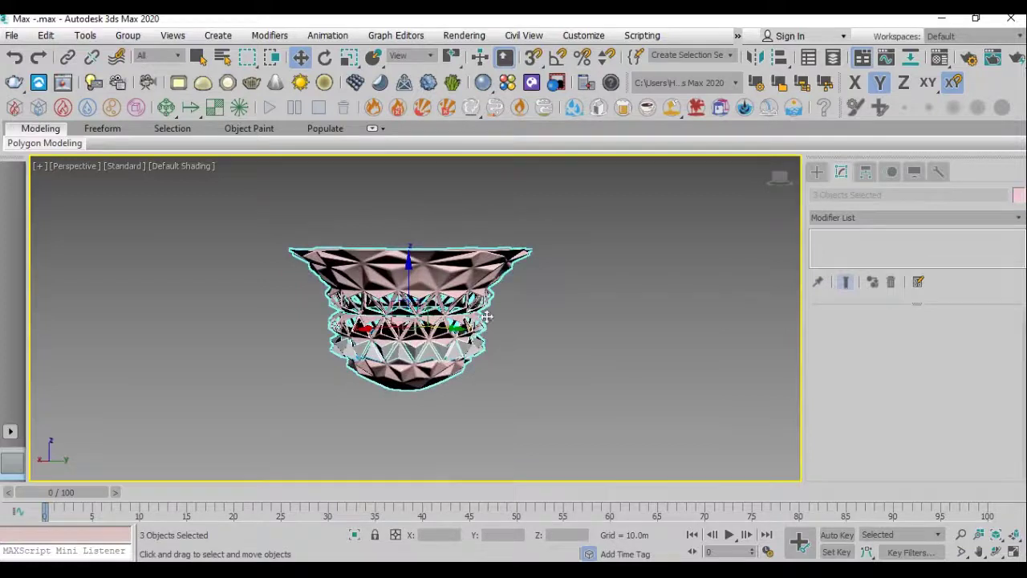
Mirror the whole form on Z, inspect it, then undo the flip
click(755, 60)
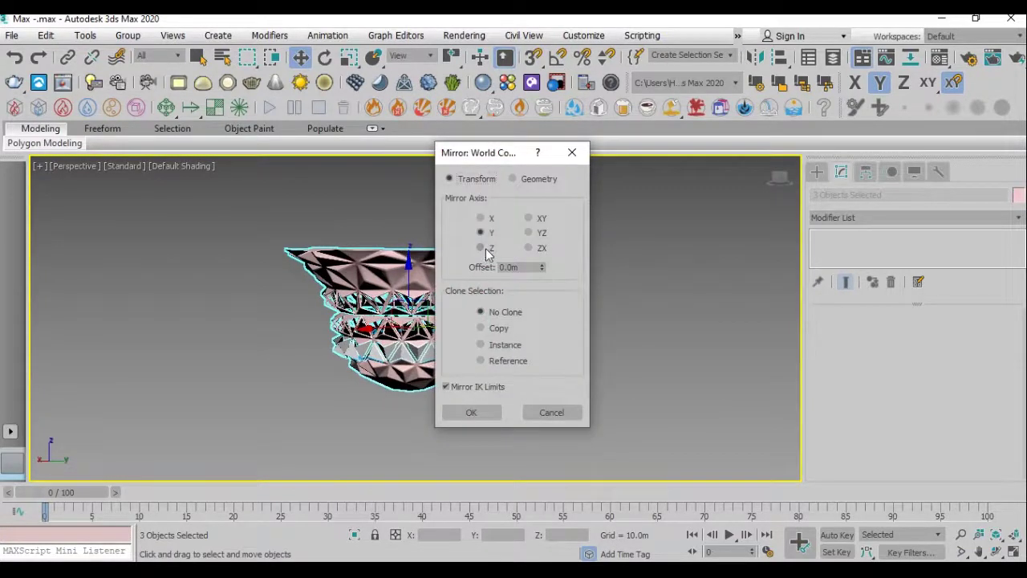
click(485, 251)
click(471, 412)
alt+middle_drag(476, 418, 543, 297)
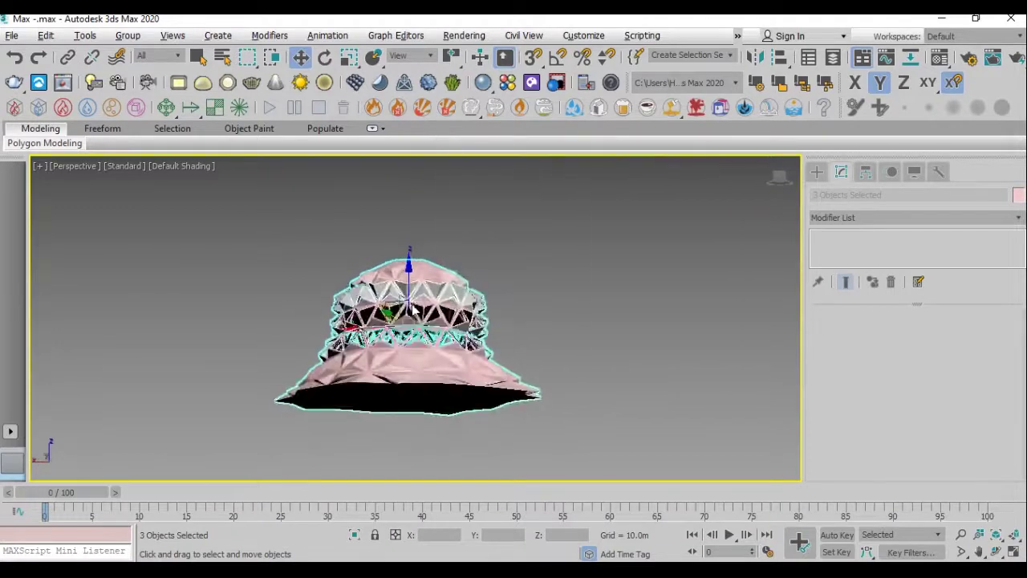
click(543, 297)
alt+middle_drag(481, 309, 454, 313)
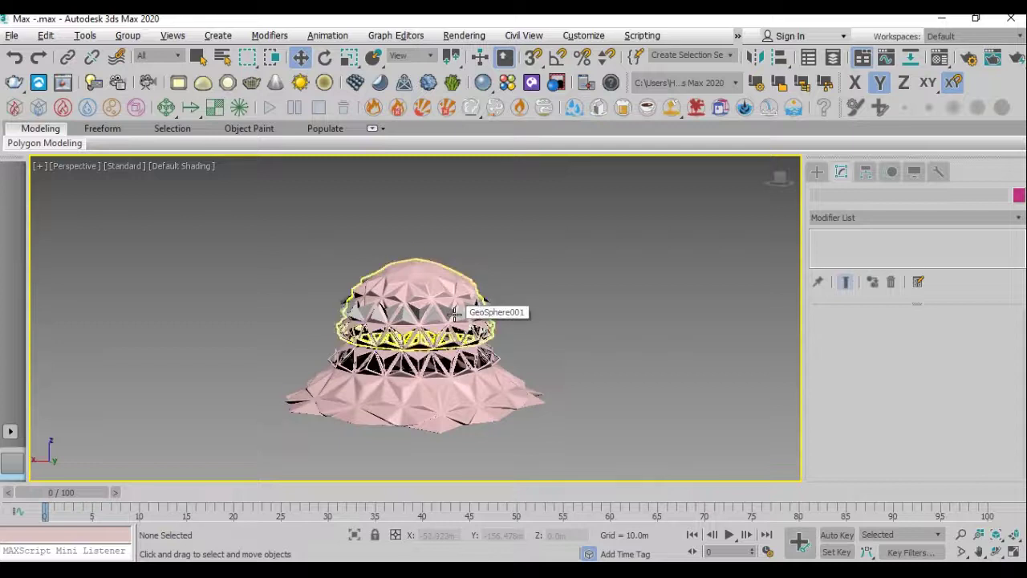
key(ctrl+z)
key(ctrl+z)
key(ctrl+z)
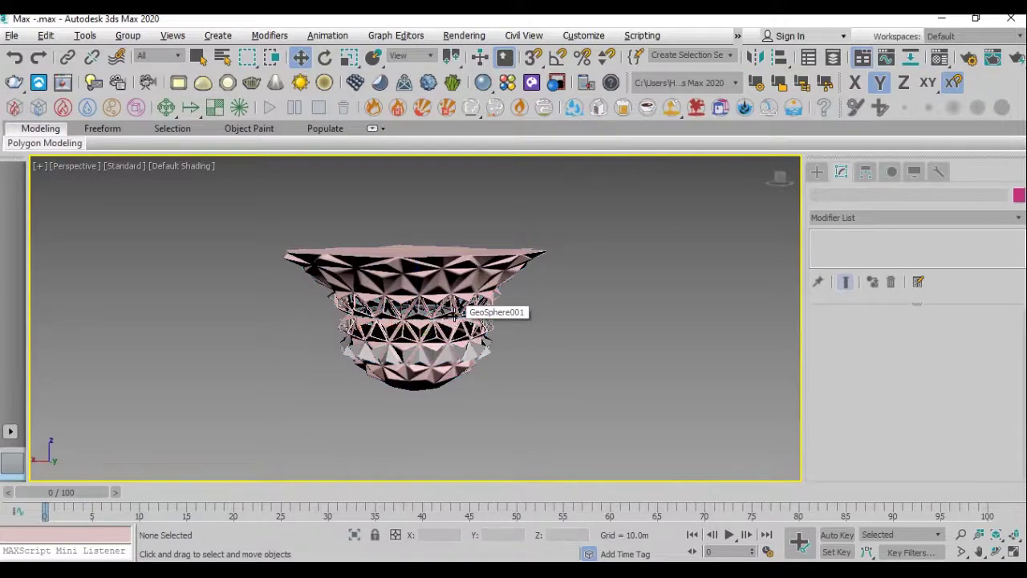
Select GeoSphere002 and slide it along X away from the dome, framing both objects
click(455, 317)
mouse_move(487, 379)
alt+middle_down()
mouse_move(573, 313)
mouse_move(500, 341)
mouse_move(448, 337)
mouse_move(507, 390)
mouse_move(578, 337)
mouse_move(577, 380)
mouse_move(603, 346)
alt+middle_up()
click(573, 313)
click(522, 346)
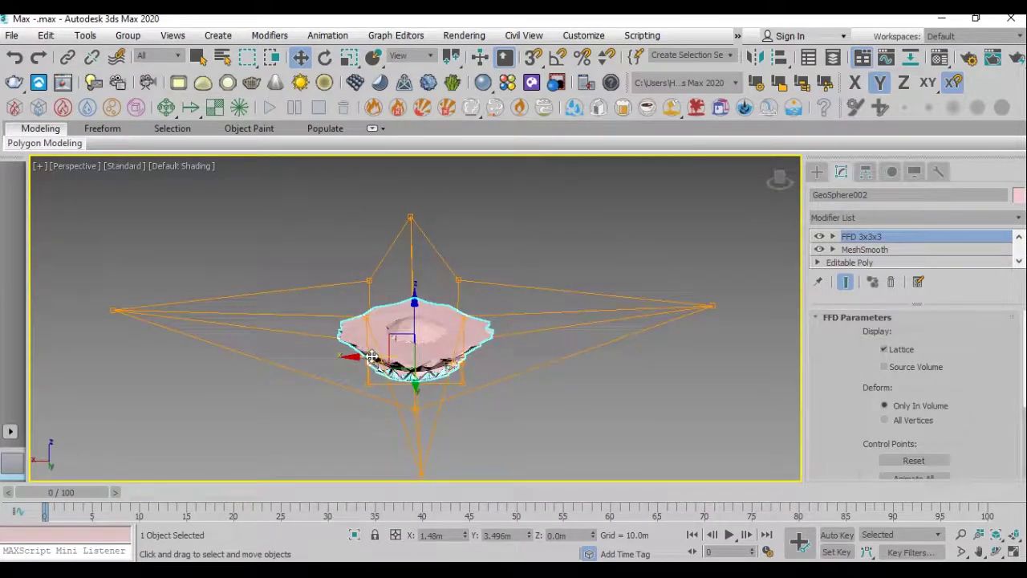
drag(371, 356, 560, 275)
middle_drag(561, 274, 377, 289)
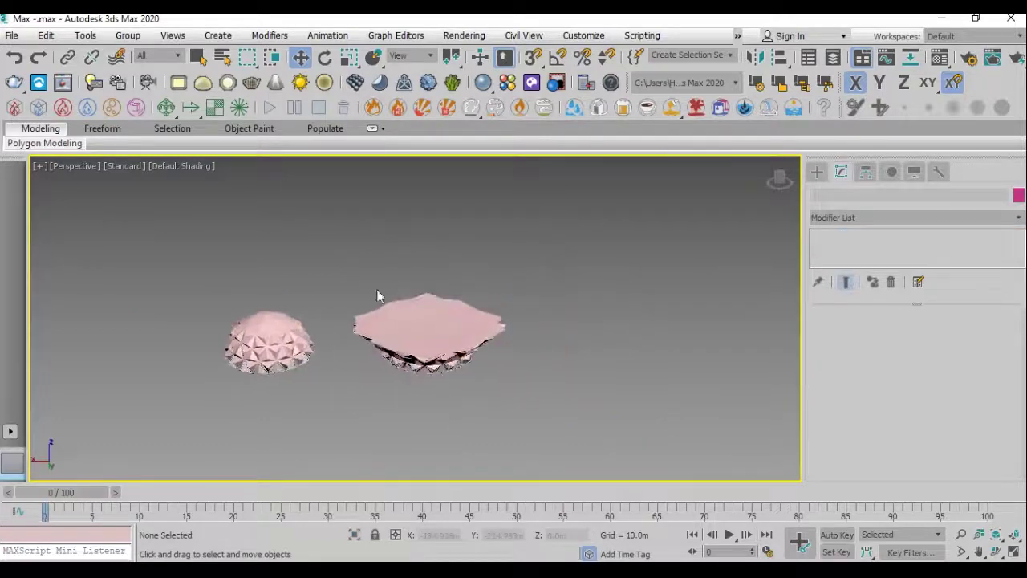